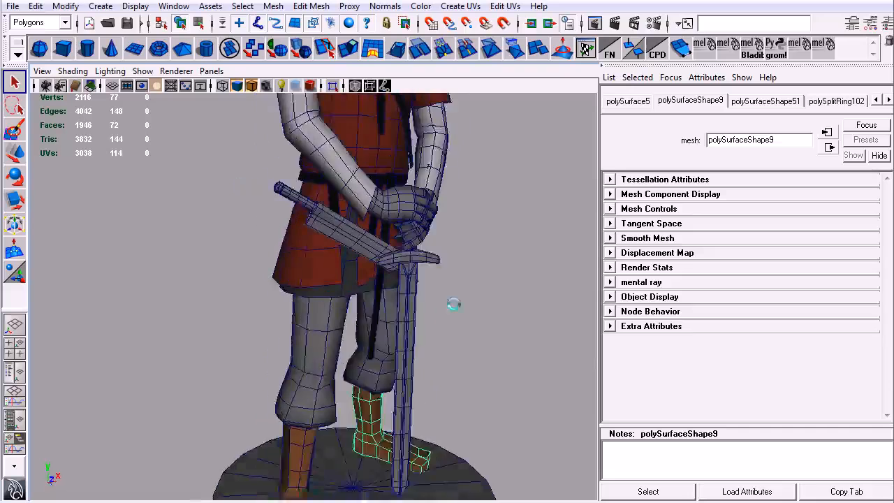
Step: Look over the figure's boot, hanging belt, chest strap and overall mesh from different angles
click(386, 305)
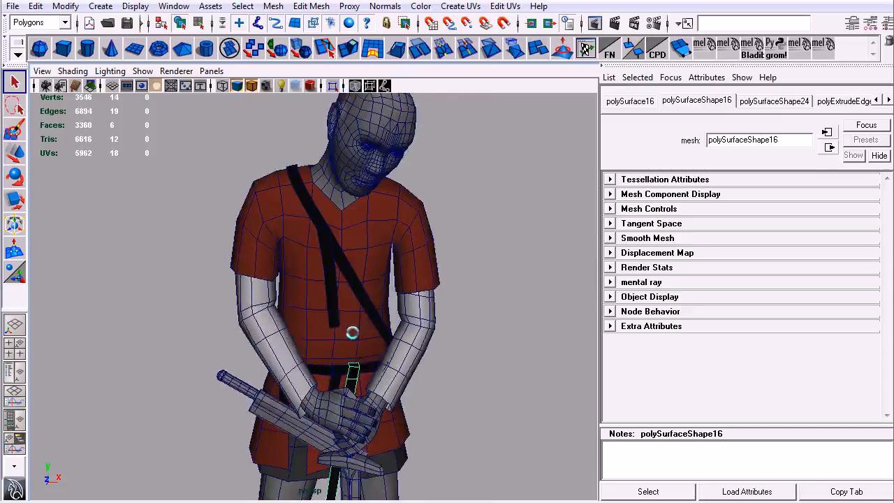
click(335, 292)
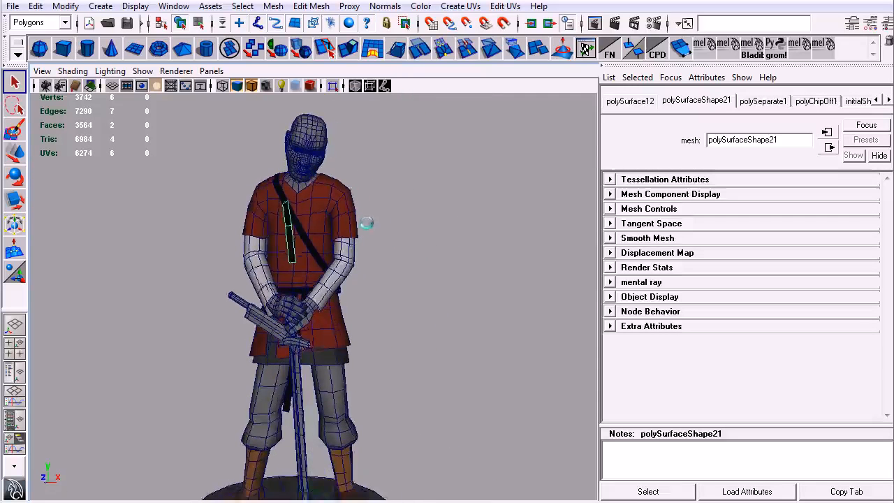
click(417, 232)
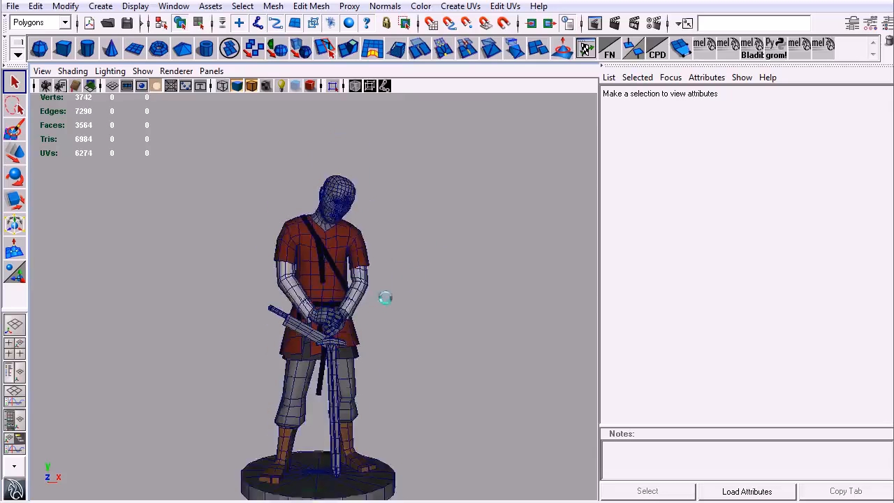
mouse_move(357, 315)
alt+right_down()
mouse_move(585, 329)
mouse_move(351, 310)
alt+right_up()
alt+drag(352, 309, 385, 314)
alt+middle_drag(385, 314, 435, 238)
alt+right_drag(435, 238, 411, 230)
alt+drag(411, 229, 513, 233)
Step: Insert an edge loop around the trouser leg close to its lower opening above the boot
alt+right_drag(513, 233, 381, 273)
alt+drag(381, 272, 400, 305)
mouse_move(401, 305)
alt+right_down()
mouse_move(397, 265)
mouse_move(393, 291)
alt+right_up()
alt+drag(393, 292, 395, 276)
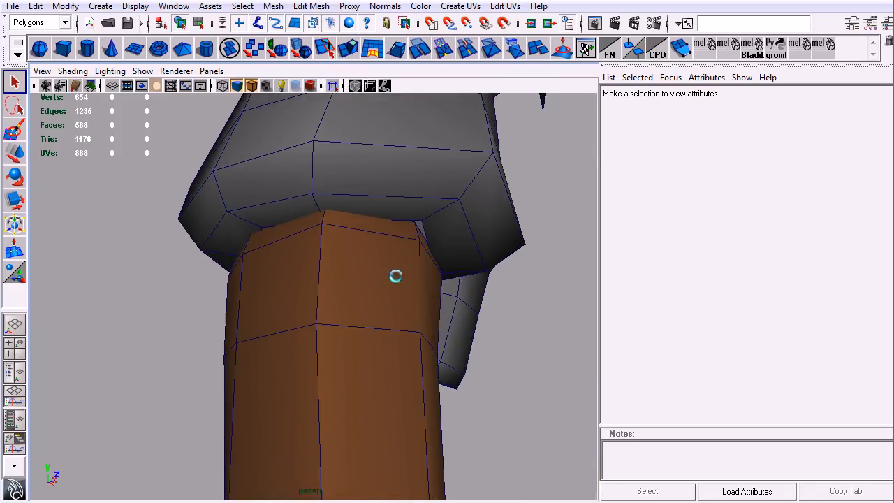
key(g)
click(427, 218)
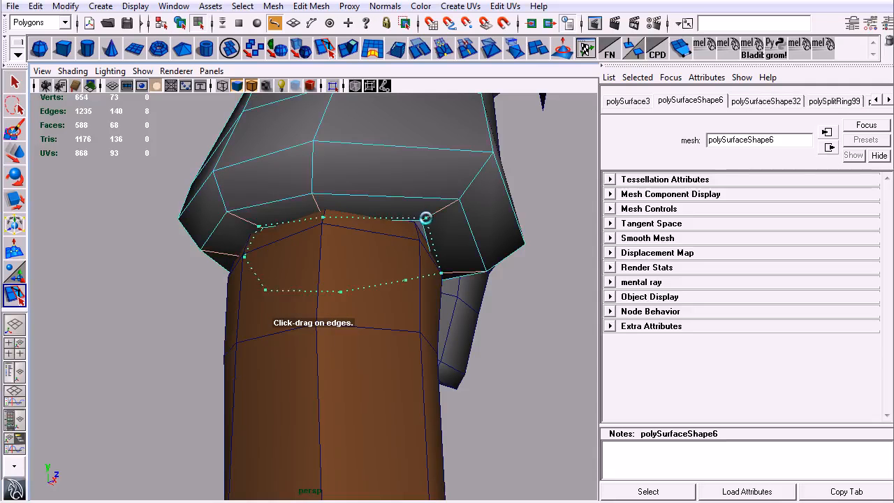
Step: Insert edge loops near the upper rims of the boots and near the other trouser leg's lower opening
alt+drag(397, 247, 415, 254)
click(412, 258)
alt+drag(427, 291, 399, 273)
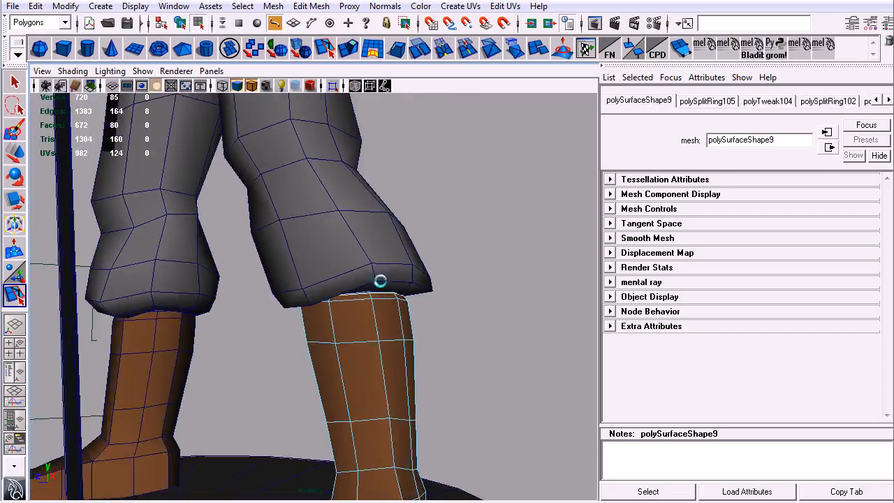
mouse_move(381, 280)
alt+mouse_down()
mouse_move(409, 269)
mouse_move(390, 275)
alt+mouse_up()
click(398, 270)
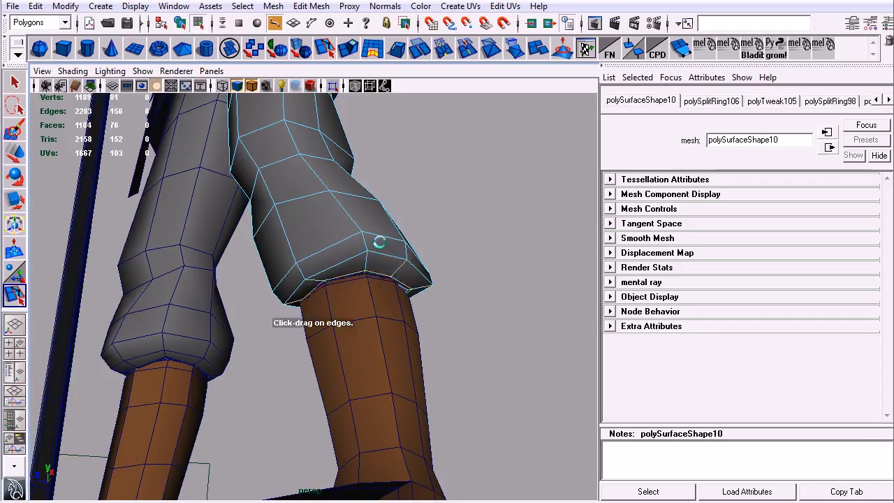
Step: In wireframe display, delete the four faces capping the upper end of the last edited trouser leg
alt+middle_drag(379, 242, 386, 408)
alt+drag(356, 297, 375, 255)
alt+middle_drag(375, 255, 371, 384)
key(4)
mouse_move(335, 283)
alt+mouse_down()
mouse_move(426, 373)
mouse_move(431, 315)
mouse_move(429, 346)
mouse_move(440, 343)
mouse_move(455, 359)
mouse_move(390, 312)
alt+mouse_up()
scroll(425, 373, up, 5)
key(q)
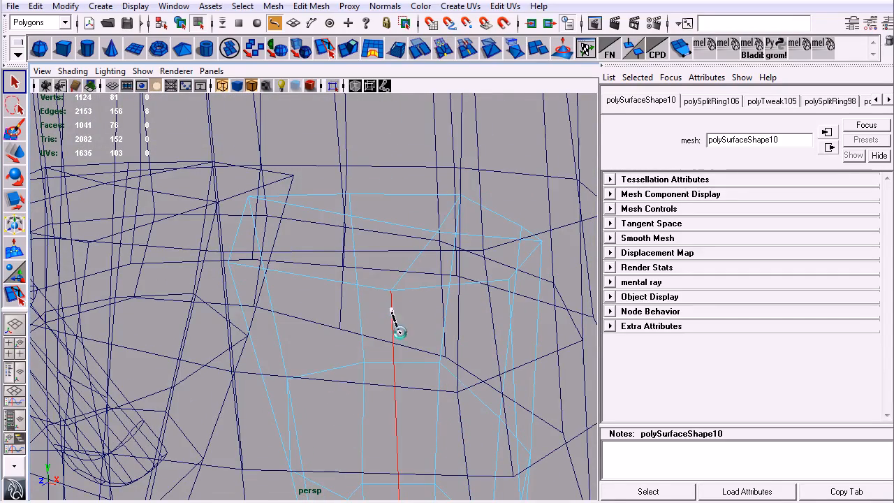
right_drag(401, 335, 393, 348)
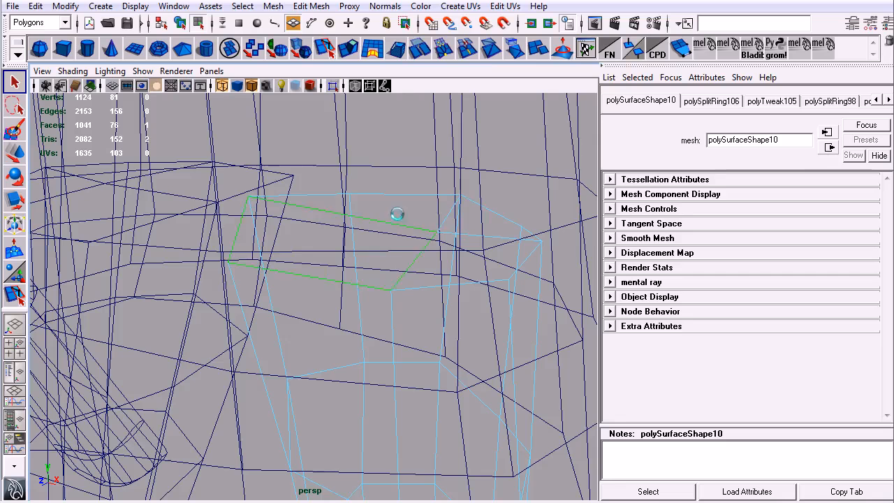
shift+click(463, 223)
shift+click(458, 262)
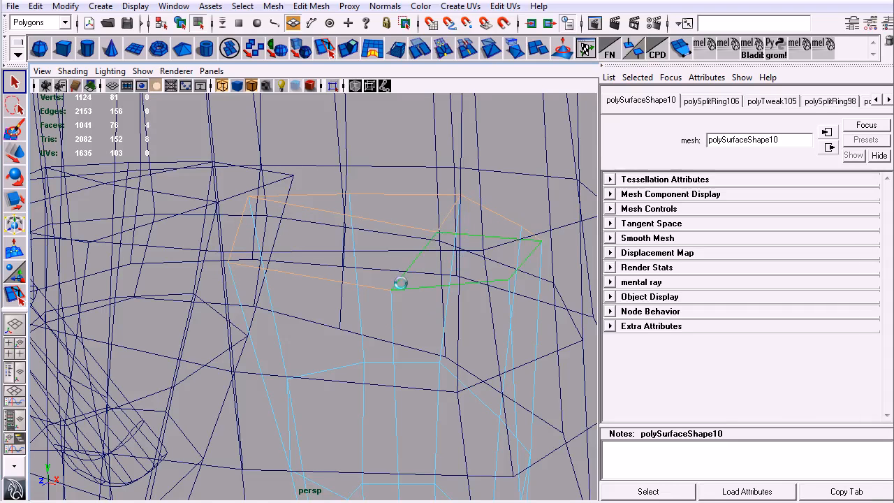
key(Delete)
Step: Insert an edge loop just below the opened upper rim of this trouser leg
alt+drag(399, 283, 409, 216)
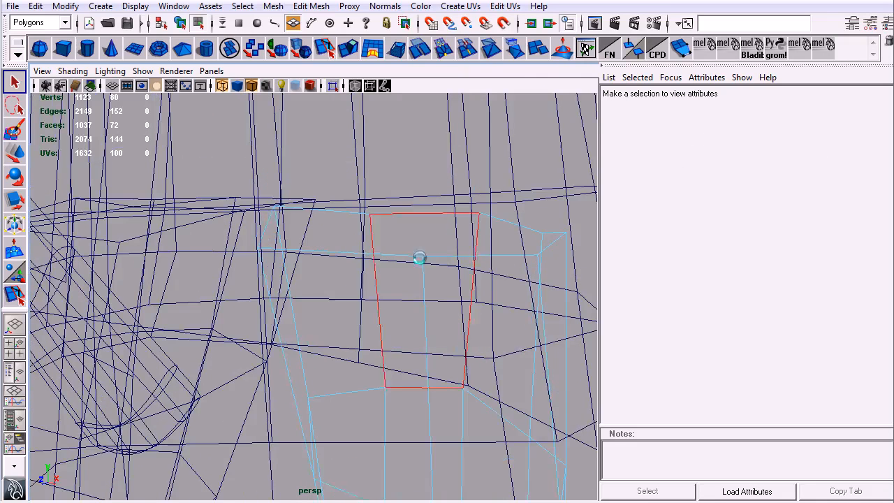
key(y)
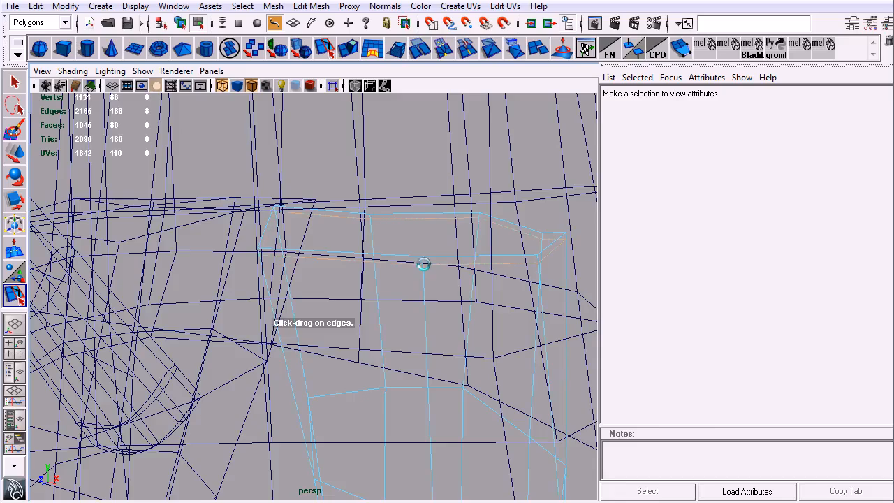
mouse_move(355, 315)
alt+mouse_down()
mouse_move(427, 336)
mouse_move(343, 329)
mouse_move(466, 351)
mouse_move(369, 308)
alt+mouse_up()
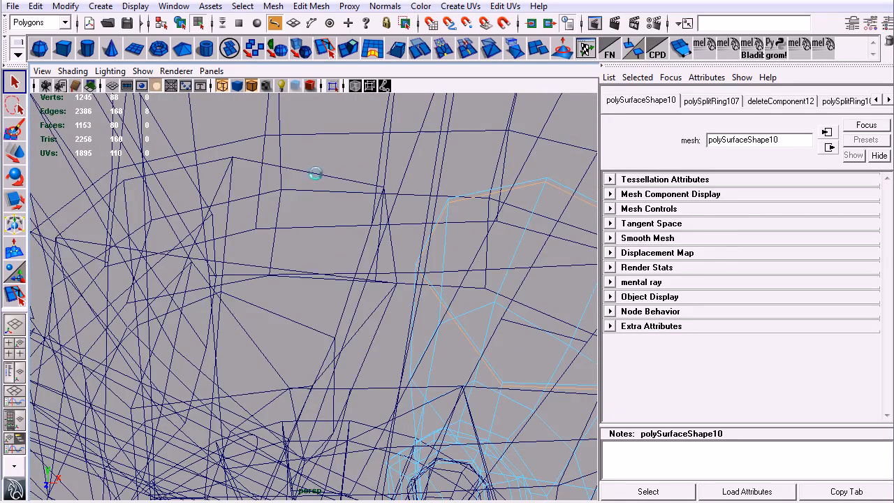
Step: Delete the four faces capping the upper end of the other trouser leg
right_drag(316, 173, 317, 189)
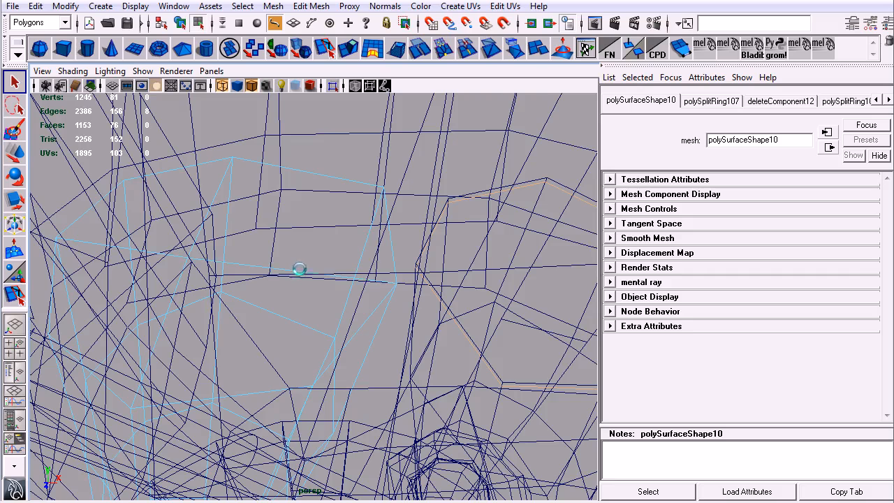
right_drag(302, 268, 309, 291)
key(ctrl+z)
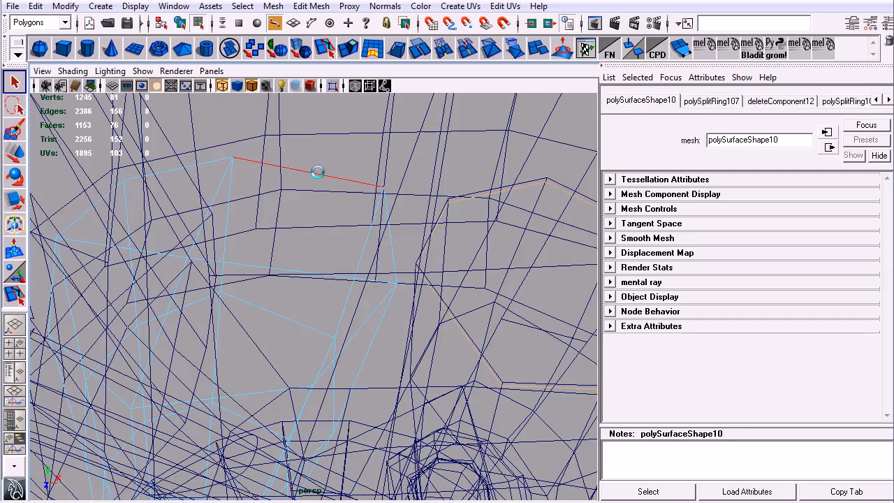
right_drag(321, 203, 320, 213)
click(175, 215)
shift+click(175, 214)
shift+click(139, 284)
shift+click(249, 320)
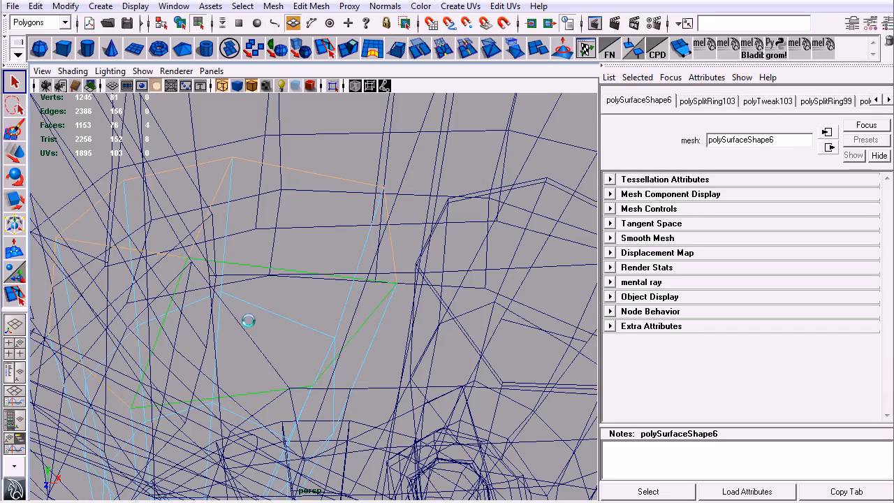
alt+drag(431, 321, 370, 340)
key(Delete)
Step: Insert an edge loop just below this second leg's open upper rim and return to object selection mode
key(y)
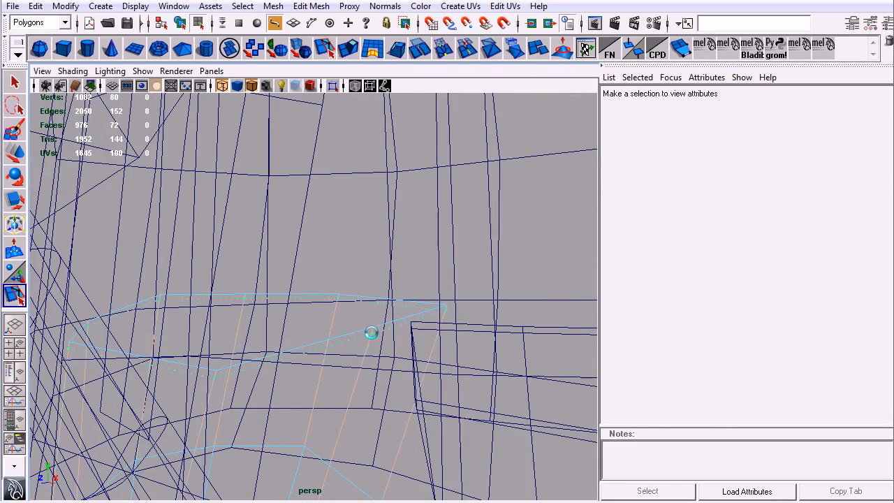
click(370, 332)
alt+right_drag(423, 371, 379, 320)
alt+drag(380, 319, 470, 356)
alt+right_drag(471, 357, 379, 365)
alt+drag(378, 364, 320, 276)
key(q)
click(180, 24)
Step: In shaded display, extrude the dark underskirt's bottom edge loop with a local Z translation of -0.153
mouse_move(260, 349)
alt+mouse_down()
mouse_move(275, 355)
mouse_move(323, 312)
alt+mouse_up()
key(5)
alt+right_drag(323, 311, 415, 409)
mouse_move(415, 409)
alt+mouse_down()
mouse_move(383, 236)
mouse_move(308, 309)
alt+mouse_up()
key(y)
key(q)
double_click(377, 300)
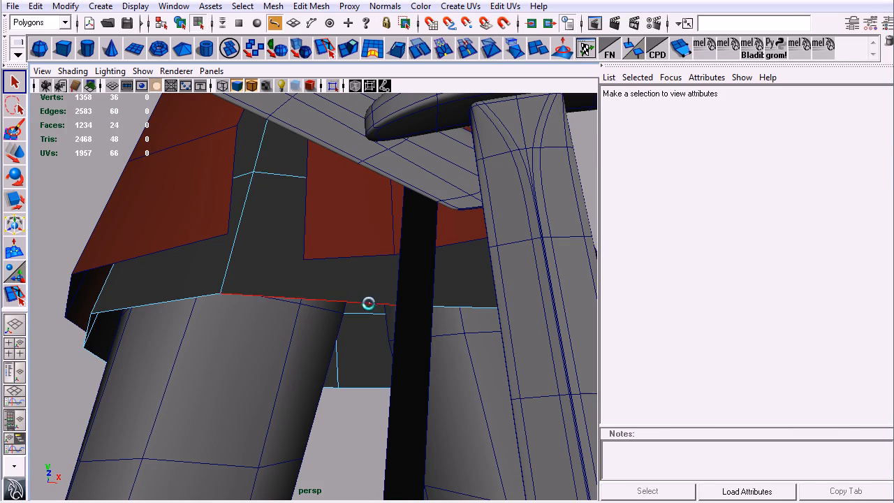
click(369, 303)
key(ctrl+e)
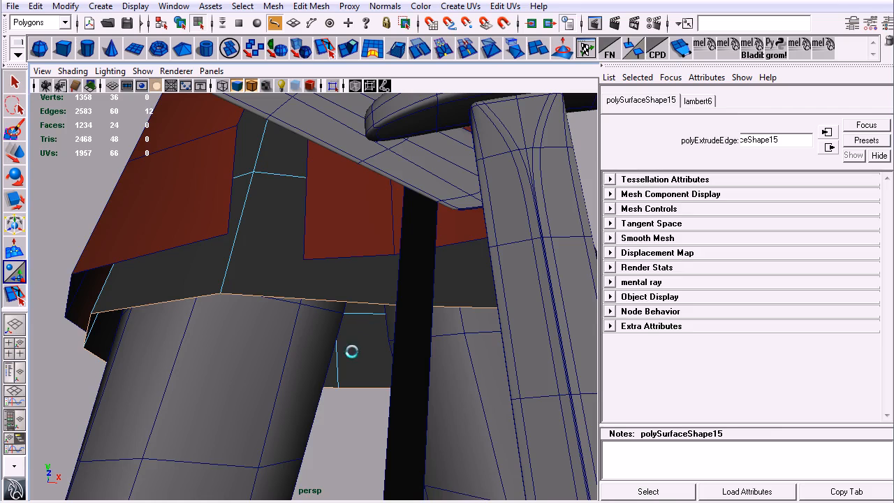
key(f)
alt+drag(392, 317, 349, 206)
alt+drag(313, 297, 257, 370)
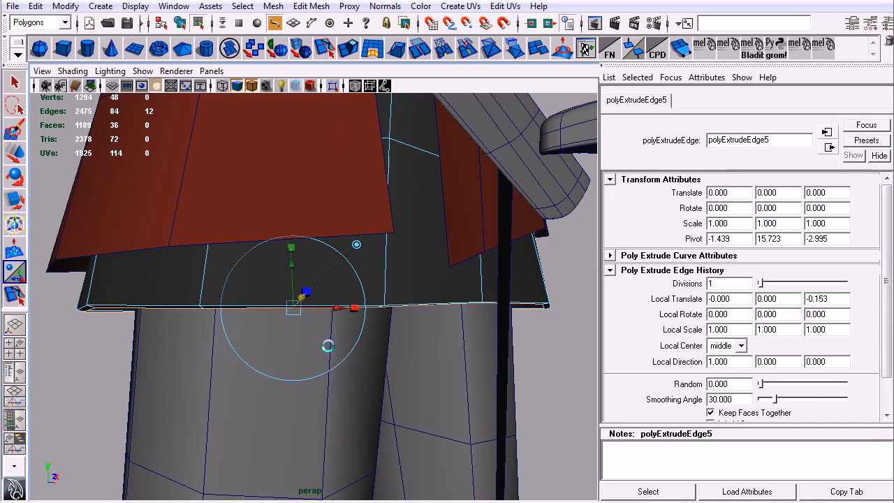
Step: Insert supporting edge loops around the underskirt, near its extruded bottom hem and toward its upper rim
key(y)
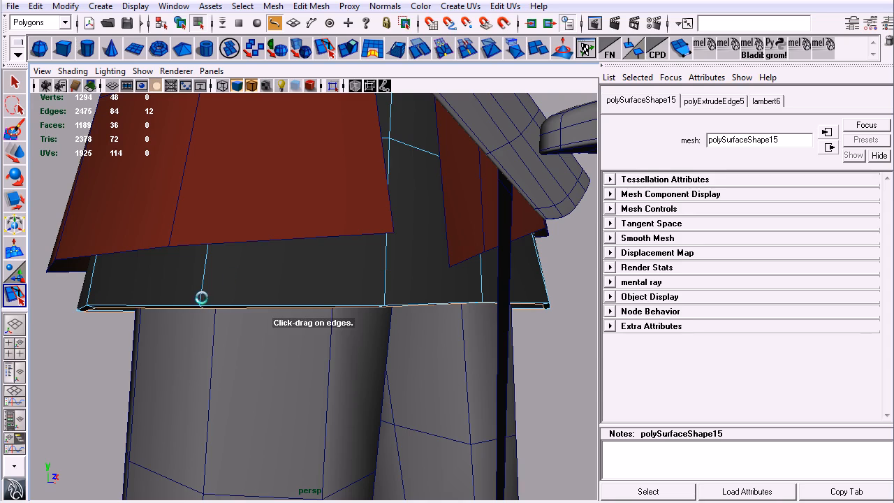
drag(201, 298, 202, 301)
drag(266, 316, 267, 317)
mouse_move(293, 321)
alt+mouse_down()
mouse_move(330, 362)
mouse_move(351, 308)
mouse_move(366, 321)
mouse_move(392, 305)
mouse_move(342, 285)
mouse_move(342, 274)
mouse_move(300, 288)
alt+mouse_up()
key(4)
alt+right_drag(300, 288, 336, 294)
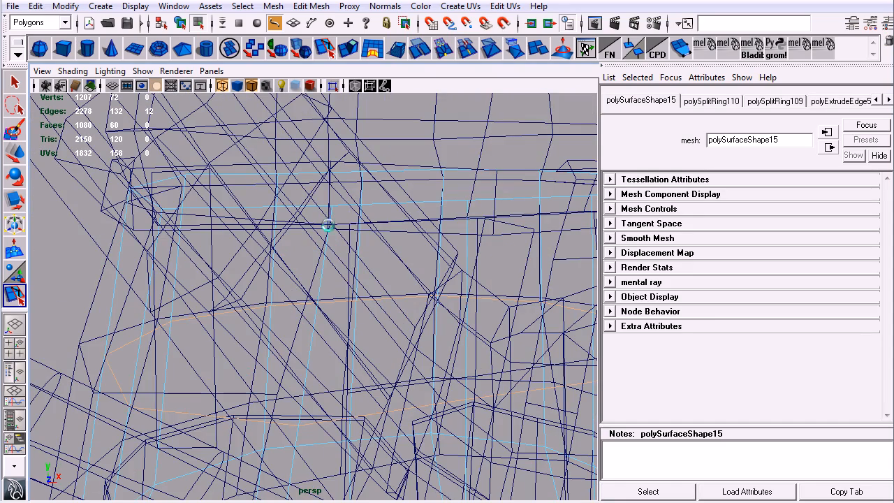
drag(332, 208, 331, 208)
Step: Restore shaded display and switch back to object selection mode
alt+right_drag(412, 279, 169, 247)
alt+middle_drag(256, 342, 305, 194)
mouse_move(305, 194)
alt+mouse_down()
mouse_move(330, 165)
mouse_move(326, 183)
alt+mouse_up()
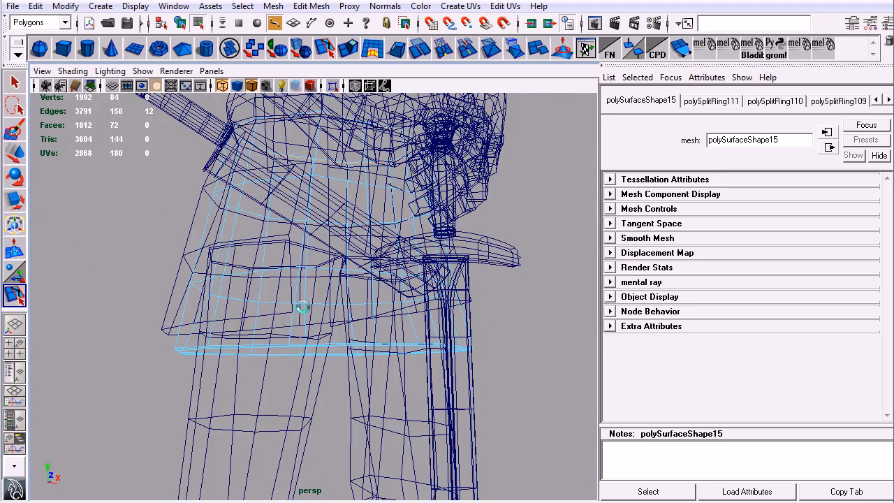
key(5)
alt+right_drag(345, 305, 310, 333)
alt+middle_drag(309, 333, 318, 346)
key(q)
mouse_move(373, 326)
alt+mouse_down()
mouse_move(321, 303)
mouse_move(361, 320)
mouse_move(359, 307)
mouse_move(385, 312)
mouse_move(366, 331)
mouse_move(378, 323)
alt+mouse_up()
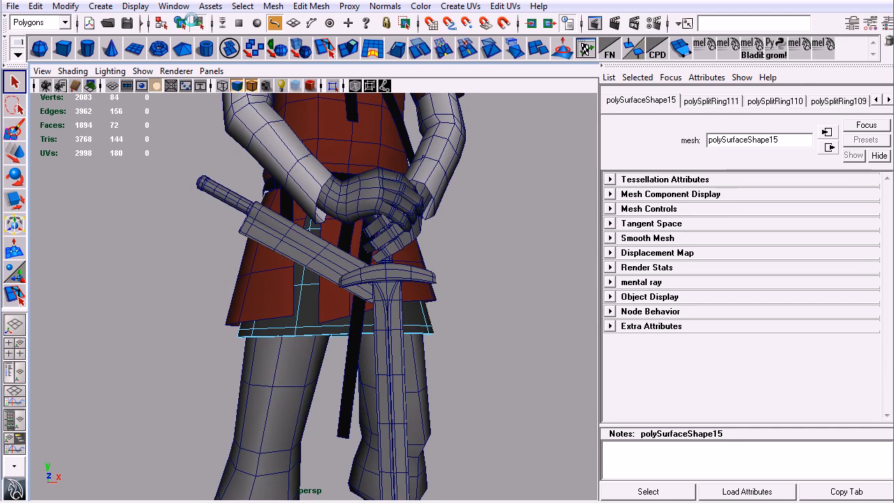
key(F8)
Step: Select the arm mesh under the short sleeve and show the scene in wireframe
alt+drag(167, 274, 400, 395)
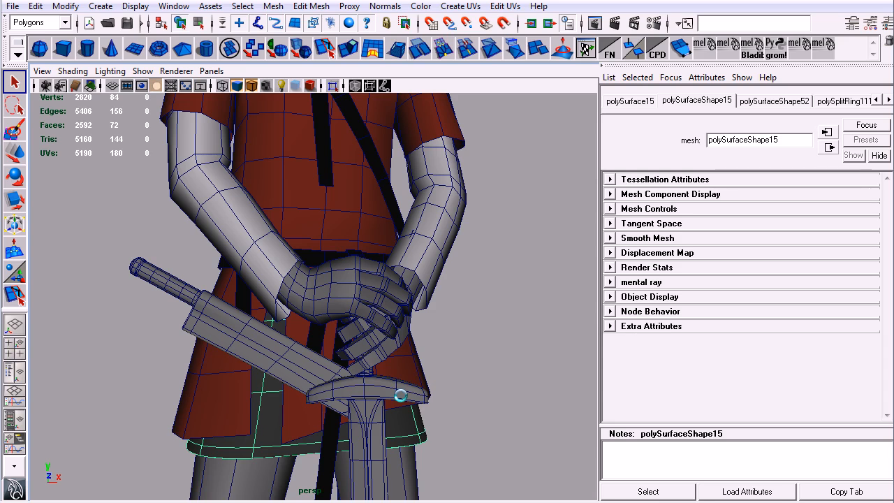
alt+drag(339, 290, 292, 407)
alt+right_drag(291, 407, 309, 385)
alt+middle_drag(309, 385, 360, 345)
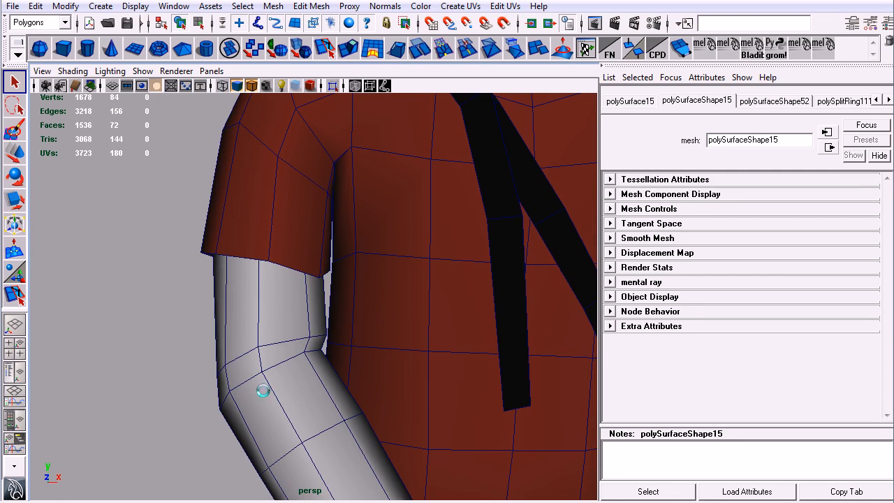
click(237, 414)
key(4)
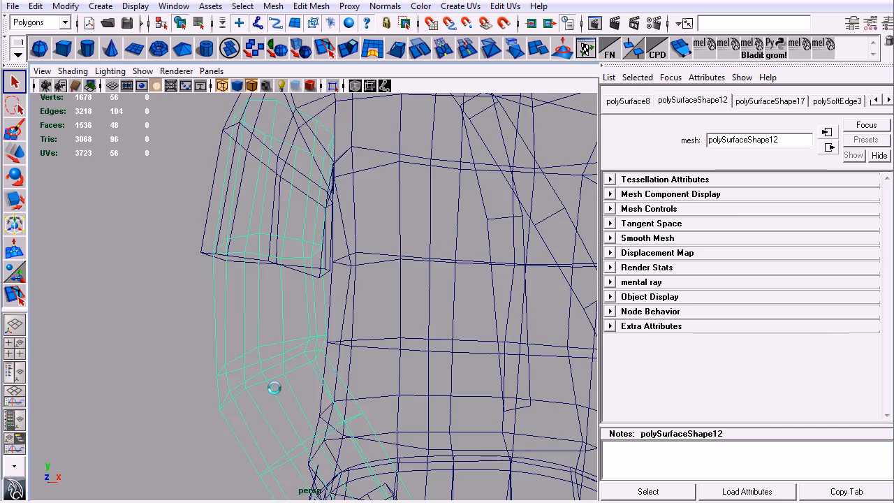
alt+drag(318, 345, 303, 380)
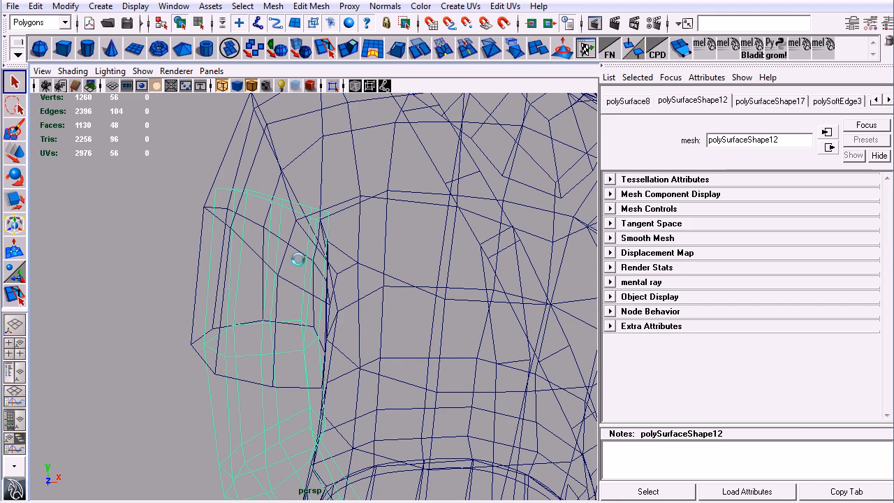
key(y)
drag(282, 208, 251, 207)
alt+drag(301, 382, 276, 266)
key(q)
alt+right_drag(328, 314, 223, 207)
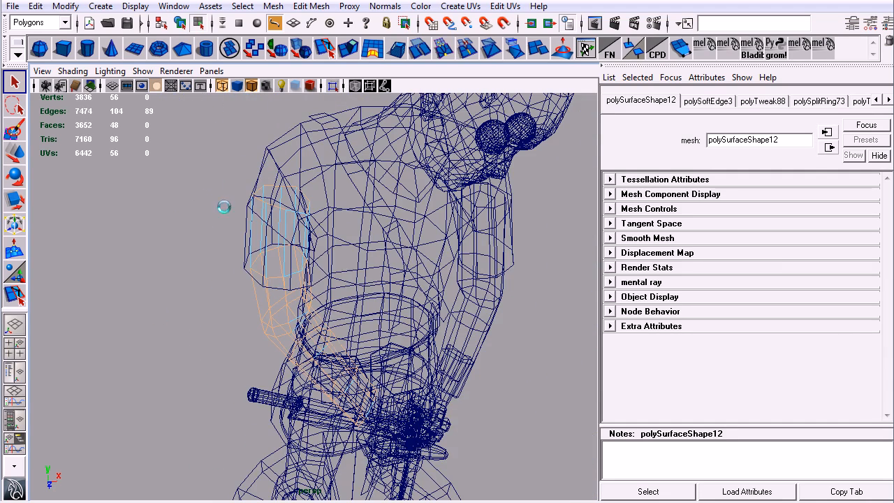
click(182, 301)
Step: Insert an edge loop around the arm close to its upper end inside the sleeve
alt+right_drag(213, 281, 298, 373)
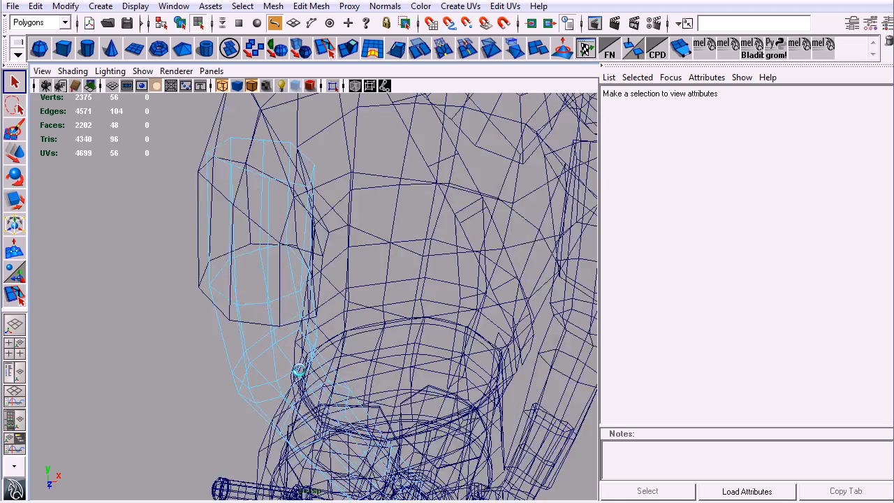
alt+drag(298, 373, 267, 323)
key(y)
alt+drag(306, 229, 299, 202)
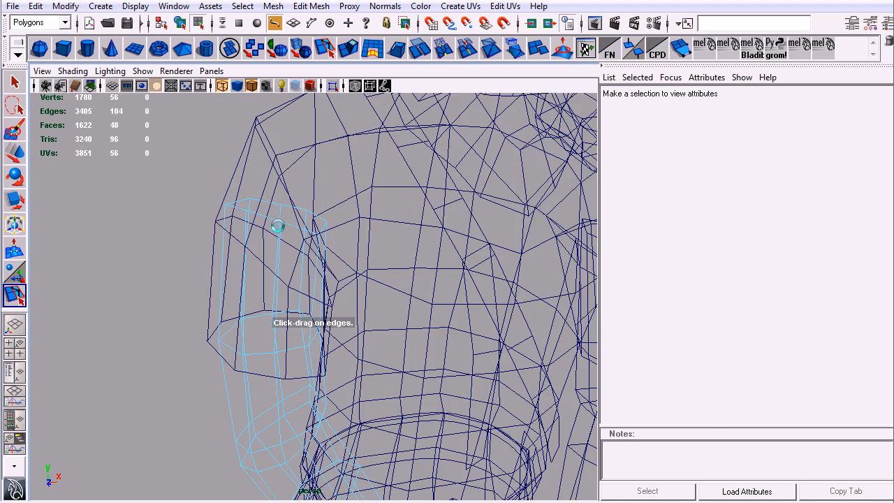
click(278, 225)
Step: Insert an edge loop around the arm between the sleeve opening and the elbow
alt+middle_drag(275, 290, 242, 157)
alt+drag(242, 157, 277, 158)
mouse_move(280, 252)
alt+middle_down()
mouse_move(275, 237)
mouse_move(281, 268)
alt+middle_up()
alt+drag(312, 399, 294, 258)
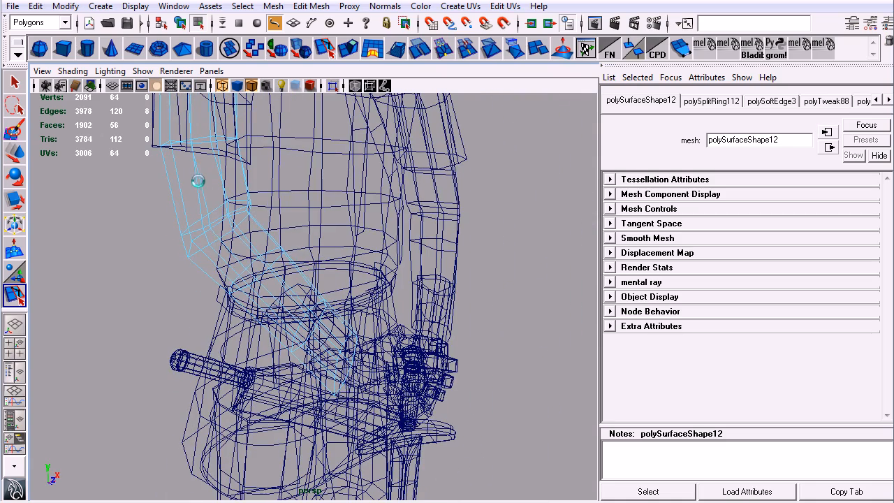
alt+middle_drag(195, 175, 249, 318)
alt+drag(250, 318, 277, 339)
drag(257, 308, 256, 311)
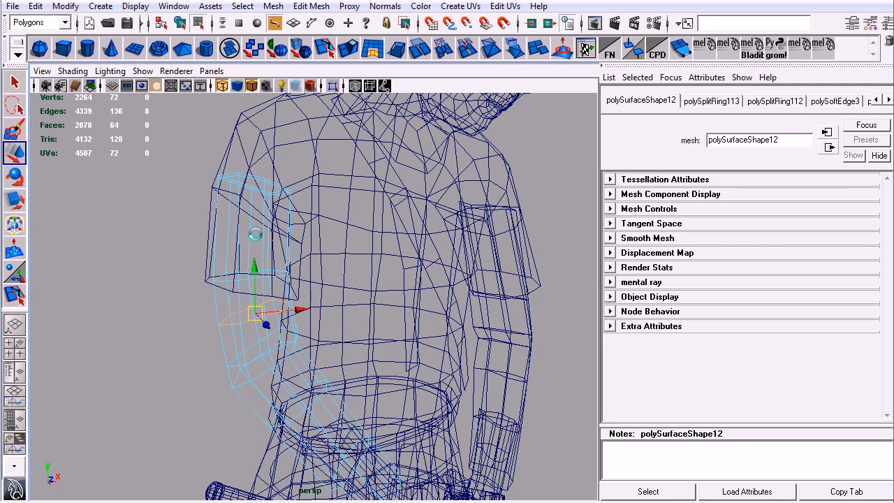
Step: Insert two more edge loops around the arm mesh, one inside the short sleeve and one around the forearm
key(y)
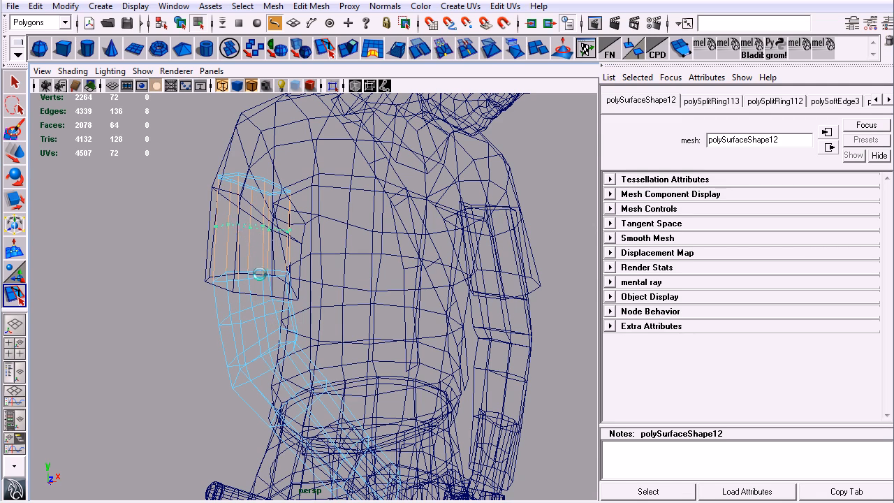
alt+middle_drag(314, 319, 278, 242)
alt+drag(278, 242, 273, 265)
alt+right_drag(273, 266, 340, 309)
alt+drag(339, 310, 257, 237)
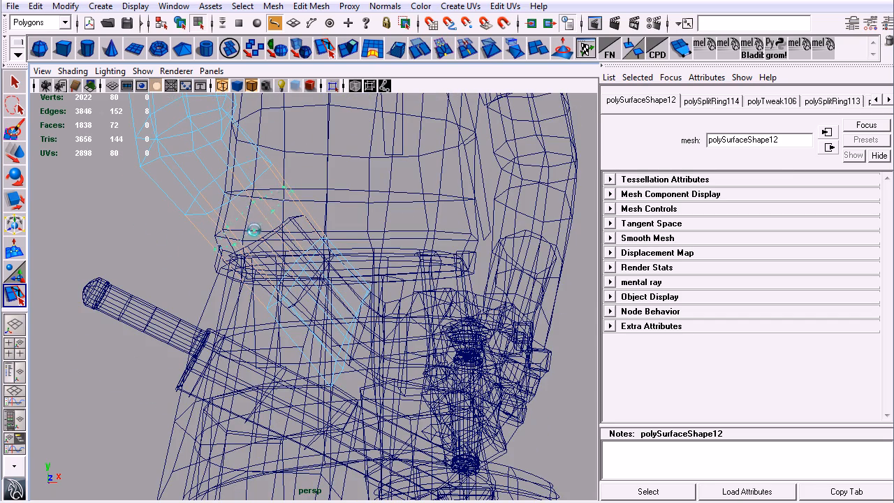
drag(257, 234, 269, 248)
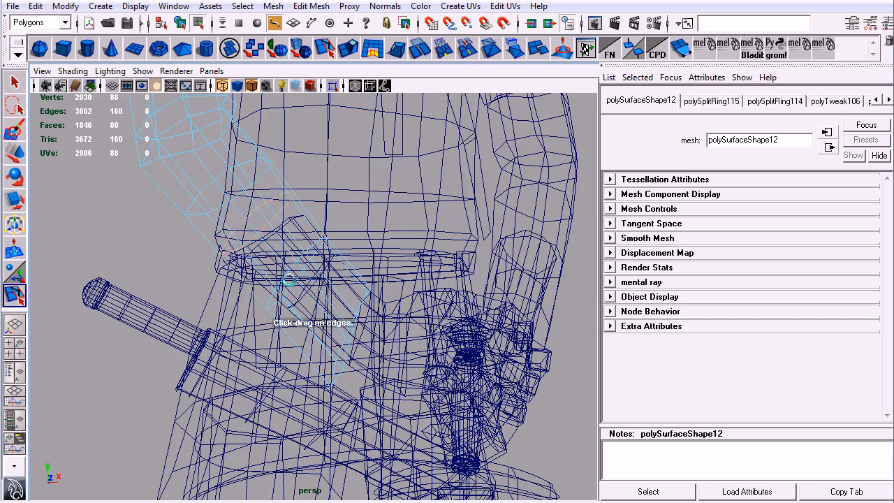
Step: Select the new forearm edge loop and adjust its position along the arm
alt+middle_drag(315, 306, 311, 346)
alt+drag(312, 312, 282, 291)
alt+right_drag(282, 292, 259, 313)
alt+middle_drag(150, 262, 281, 275)
key(q)
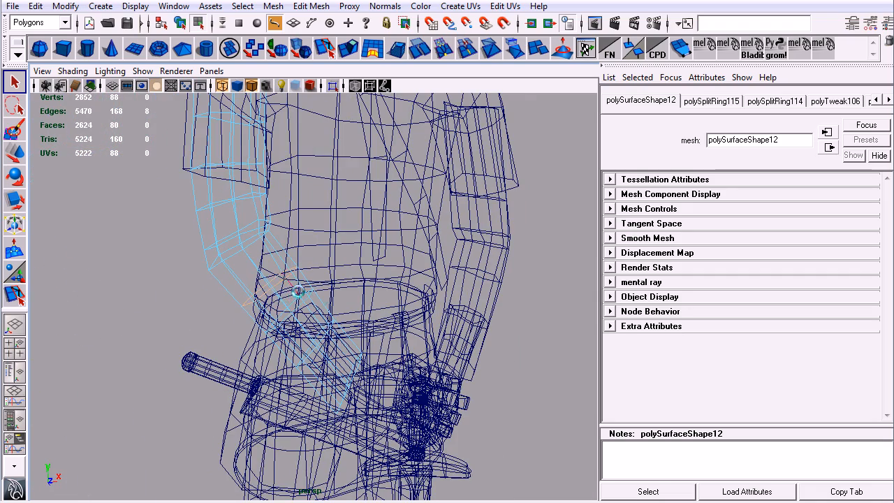
alt+drag(315, 302, 334, 273)
key(w)
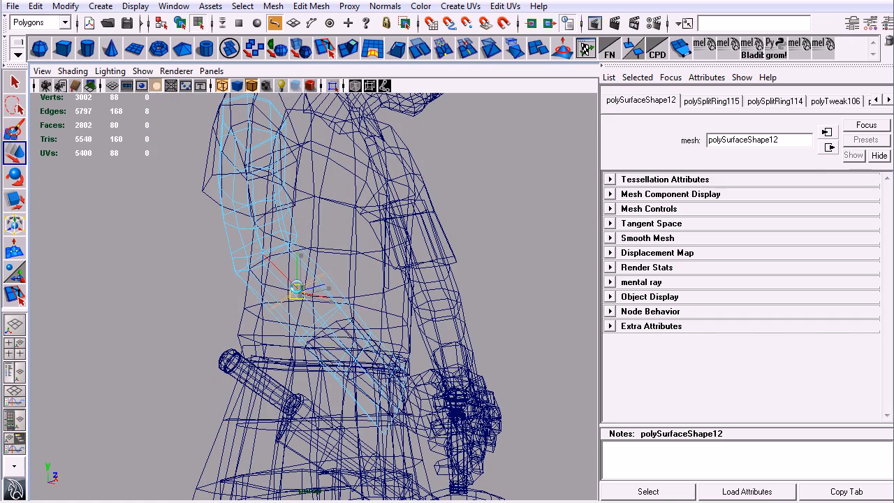
Step: Return to shaded display and extrude the open wrist border of the arm mesh inward with a scale of 0.883
mouse_move(310, 308)
alt+mouse_down()
mouse_move(268, 349)
mouse_move(294, 333)
mouse_move(286, 315)
mouse_move(409, 273)
mouse_move(471, 273)
mouse_move(340, 204)
mouse_move(292, 266)
alt+mouse_up()
key(5)
alt+right_drag(292, 265, 511, 399)
alt+drag(510, 399, 403, 303)
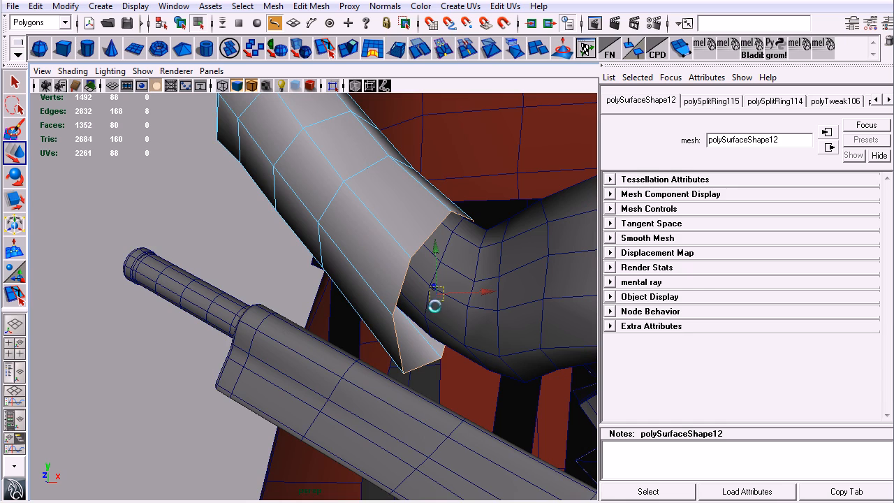
alt+drag(437, 312, 432, 360)
key(ctrl+e)
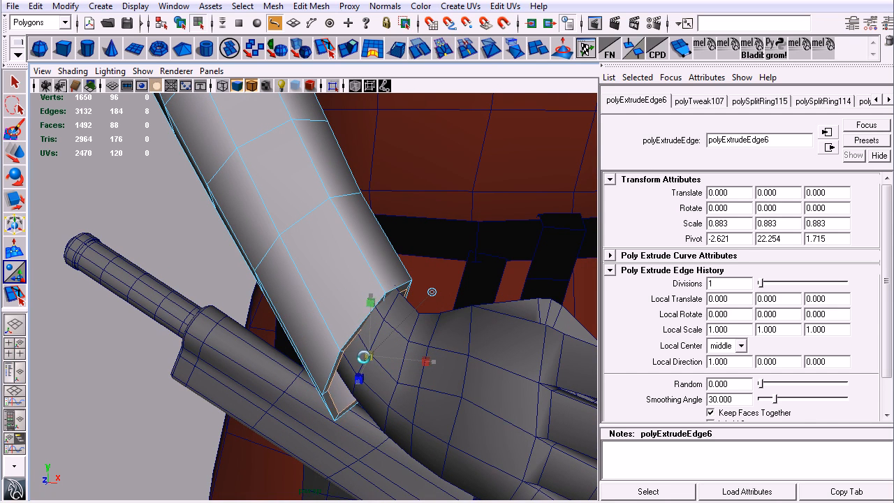
Step: Insert a supporting edge loop around the arm mesh just above the wrist opening
alt+drag(387, 397, 404, 407)
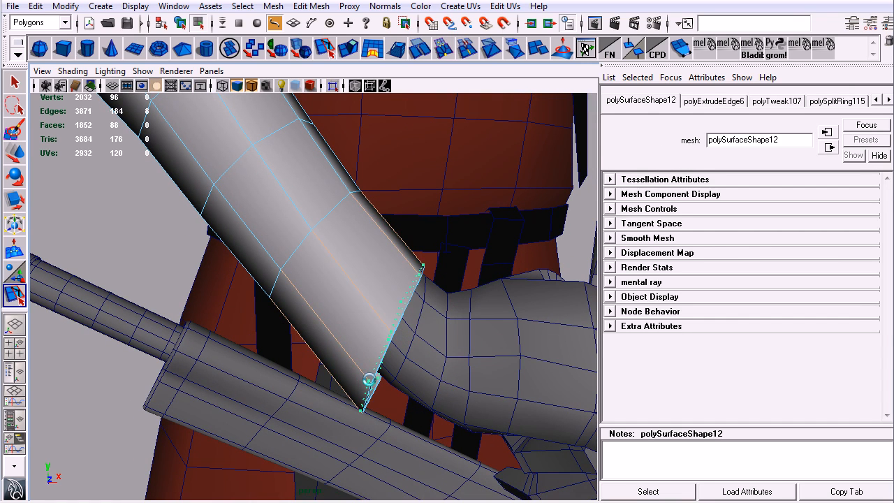
click(369, 380)
alt+drag(410, 370, 344, 291)
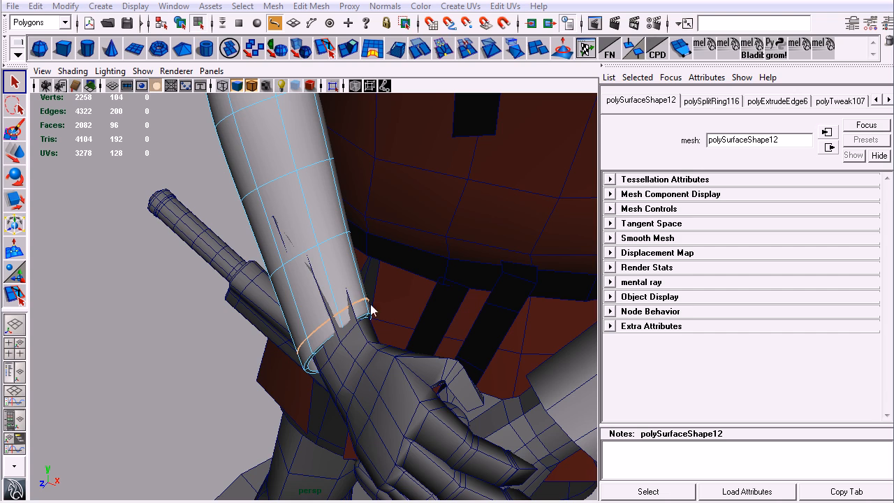
alt+drag(356, 327, 354, 308)
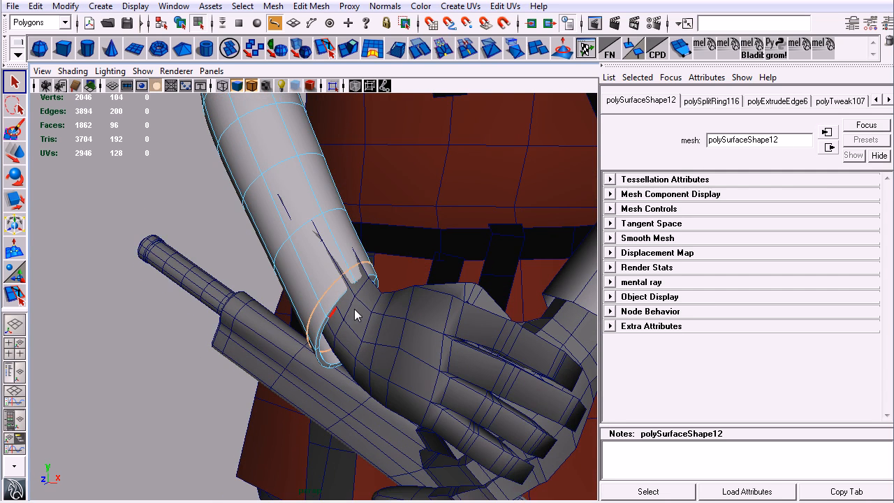
right_drag(322, 242, 320, 244)
alt+drag(340, 259, 340, 290)
alt+drag(374, 338, 385, 250)
key(w)
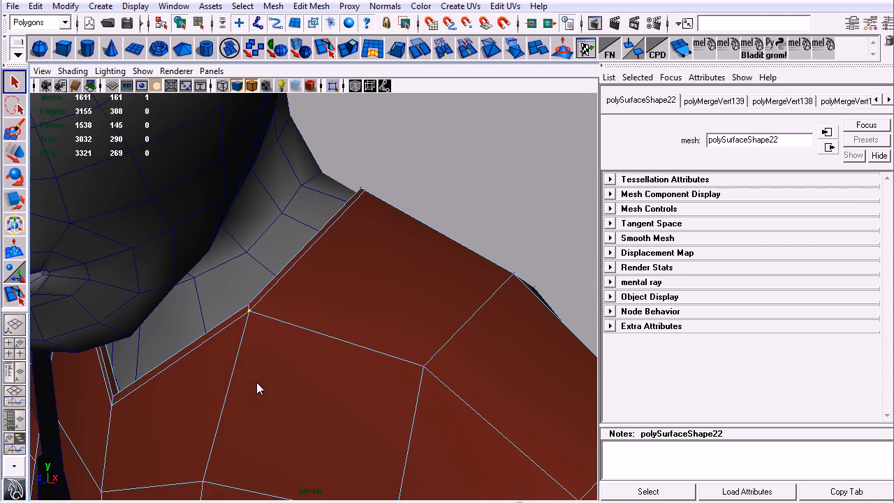
Step: Merge the surplus vertex at the shirt's neckline into its neighbouring corner vertex
alt+drag(257, 385, 366, 436)
scroll(399, 272, up, 3)
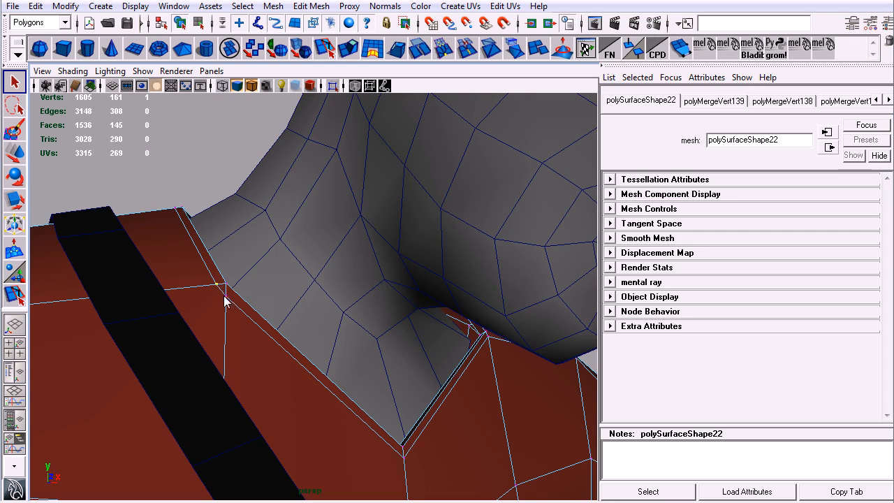
alt+right_drag(366, 292, 282, 342)
alt+drag(281, 342, 415, 269)
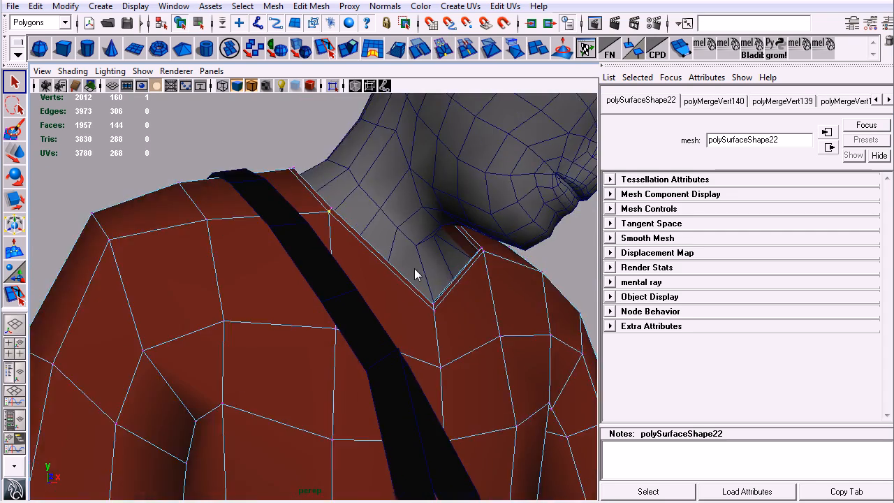
alt+right_drag(414, 268, 256, 151)
alt+drag(256, 152, 299, 301)
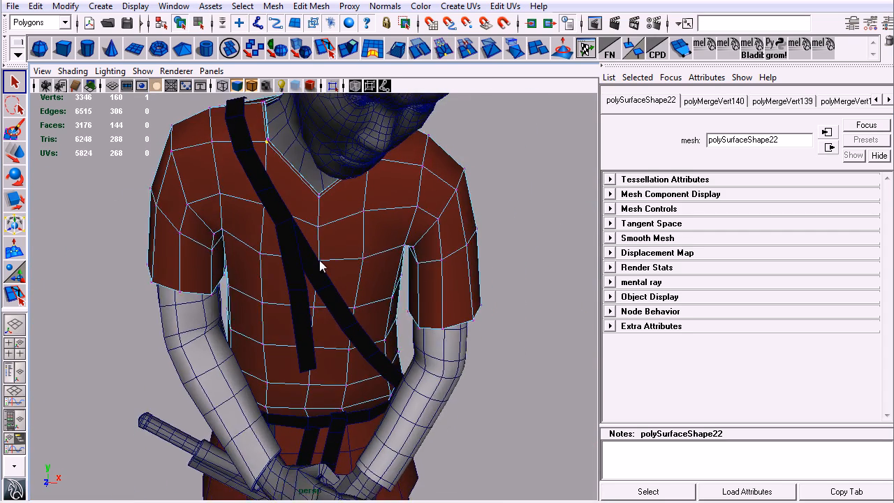
Step: Preview the shirt smoothed to examine the V-neck and sleeves, and restore the unsmoothed display
alt+right_drag(300, 298, 340, 354)
alt+middle_drag(294, 258, 297, 305)
alt+drag(297, 305, 348, 306)
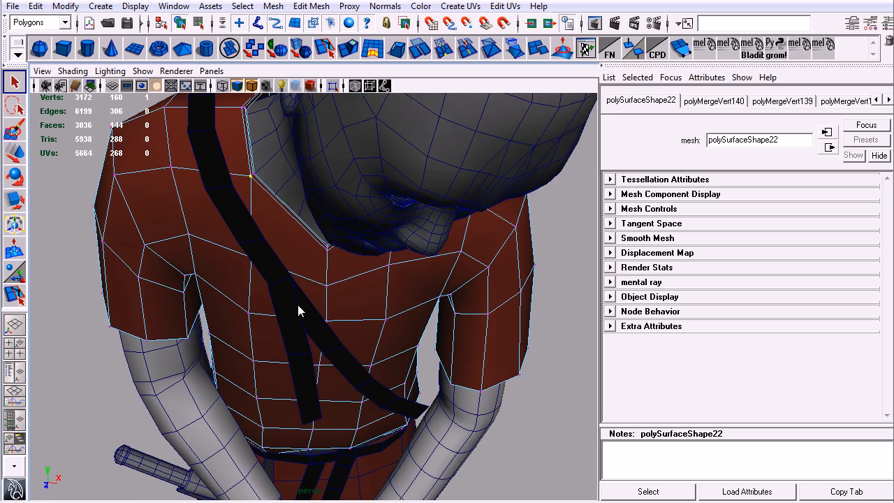
key(3)
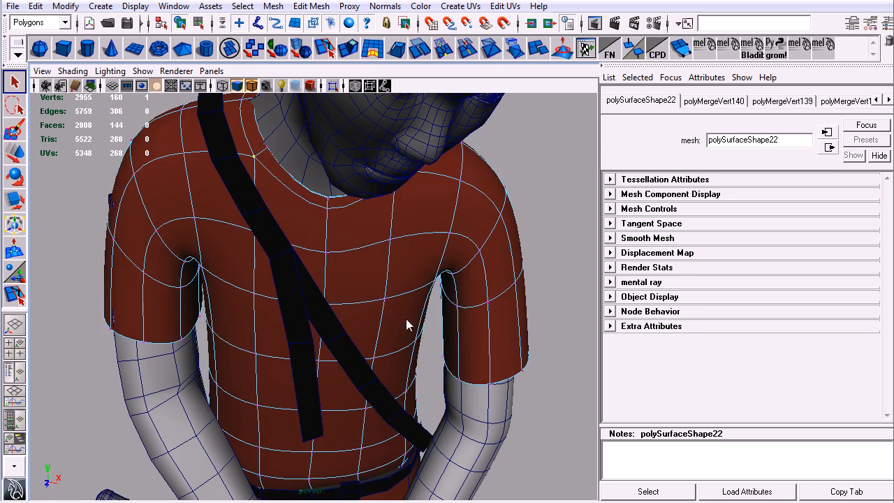
alt+right_drag(406, 319, 368, 266)
alt+drag(368, 267, 364, 269)
key(1)
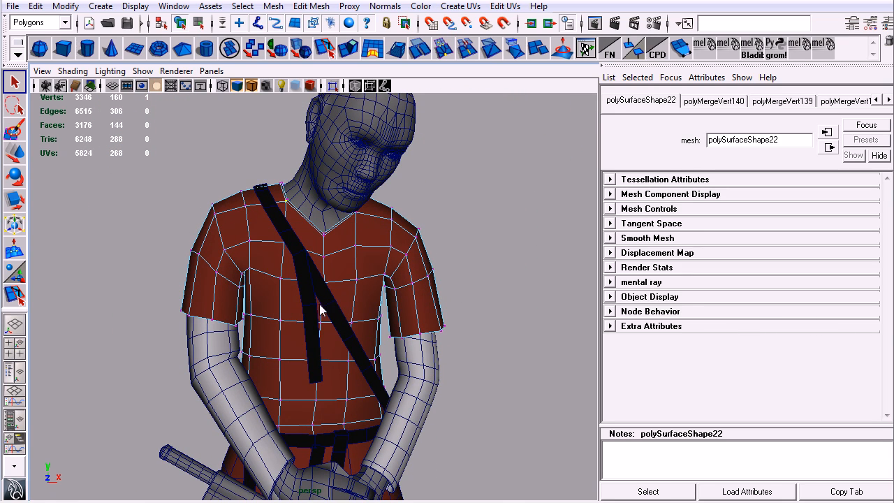
Step: Insert a vertical edge loop down the shirt front beside the centre line of the V-neck
key(y)
drag(312, 279, 305, 282)
key(q)
alt+middle_drag(318, 262, 297, 397)
alt+right_drag(297, 397, 360, 448)
alt+middle_drag(360, 448, 361, 233)
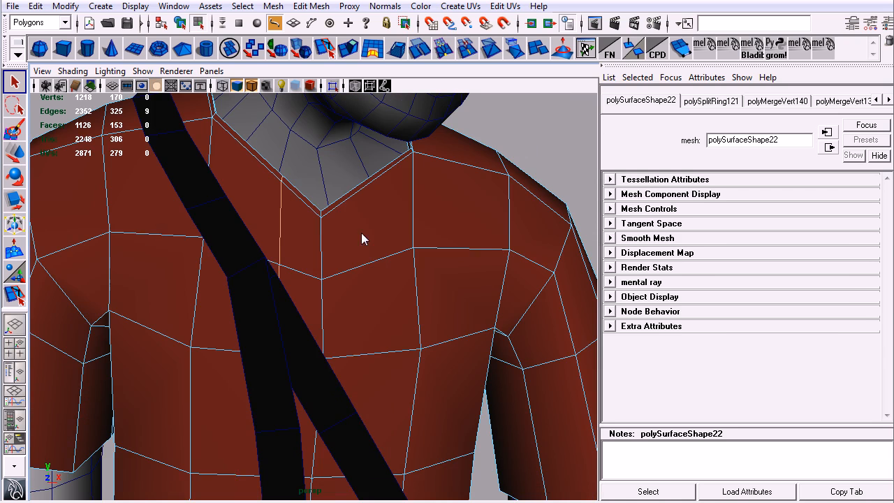
Step: Move the three neckline vertices of the vertical loop down beside the tip of the V-neck
right_drag(264, 200, 246, 209)
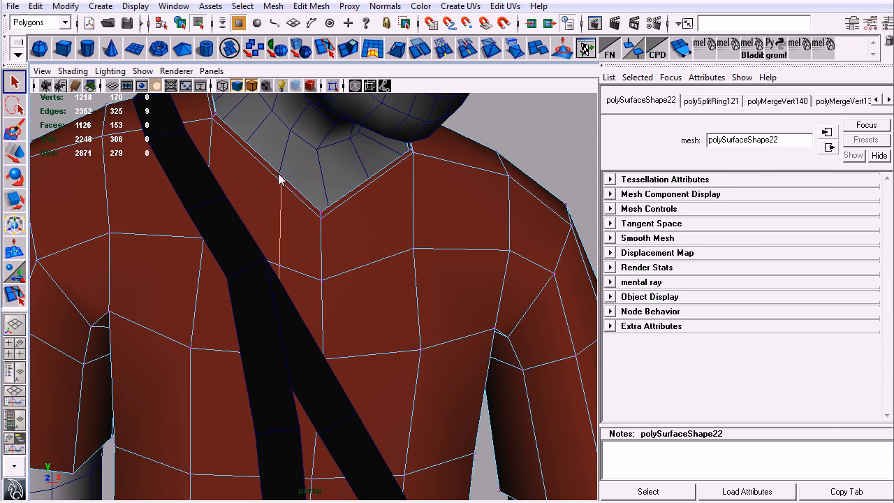
drag(286, 183, 311, 215)
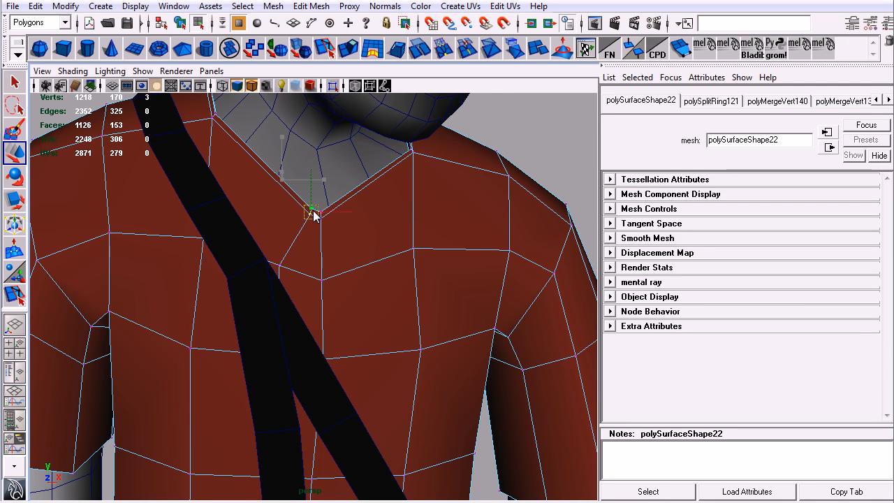
alt+drag(332, 255, 360, 321)
Step: Insert a matching vertical edge loop across the centre line and move its three neckline vertices beside the V tip
key(g)
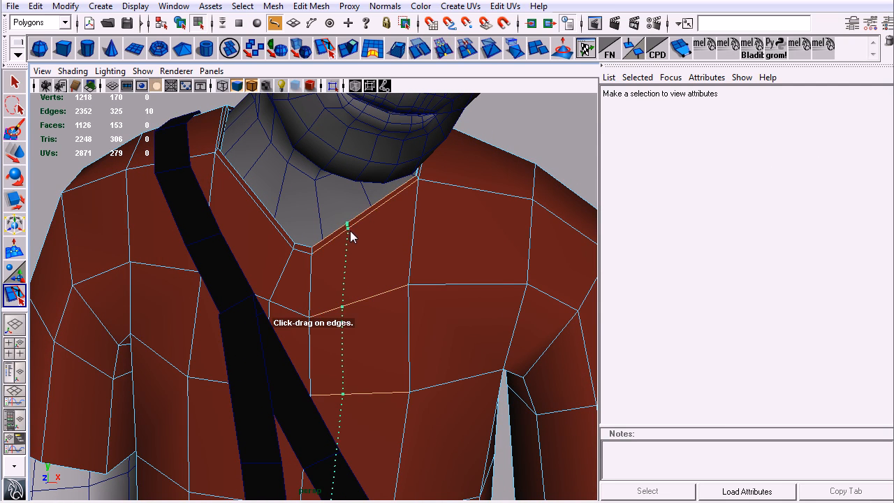
click(354, 231)
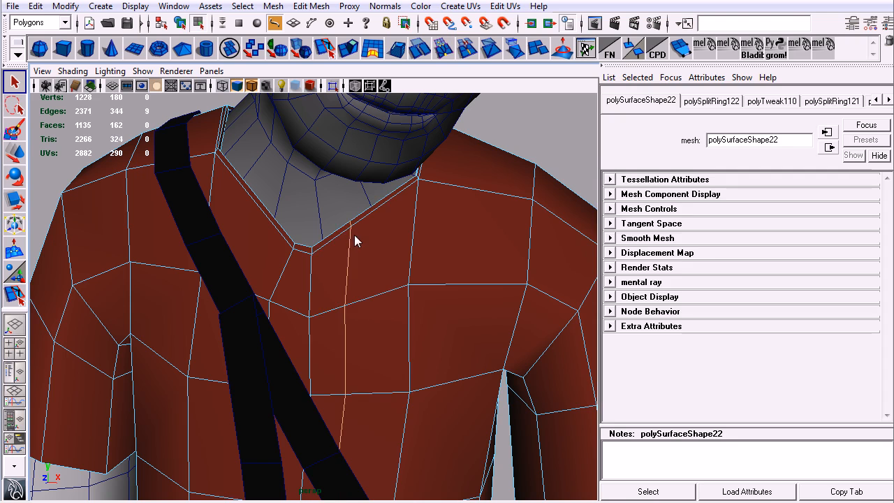
right_drag(364, 227, 346, 219)
alt+drag(354, 229, 381, 229)
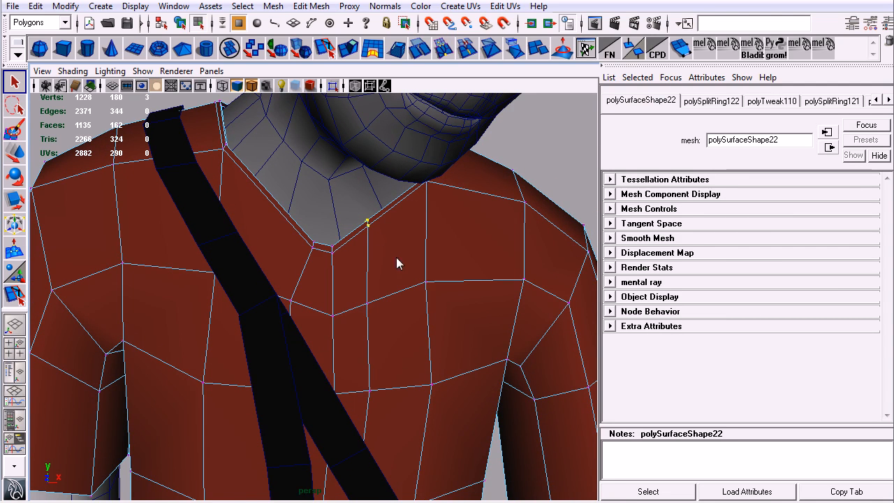
mouse_move(403, 269)
alt+mouse_down()
mouse_move(410, 264)
mouse_move(412, 273)
mouse_move(389, 267)
alt+mouse_up()
key(w)
drag(359, 228, 350, 243)
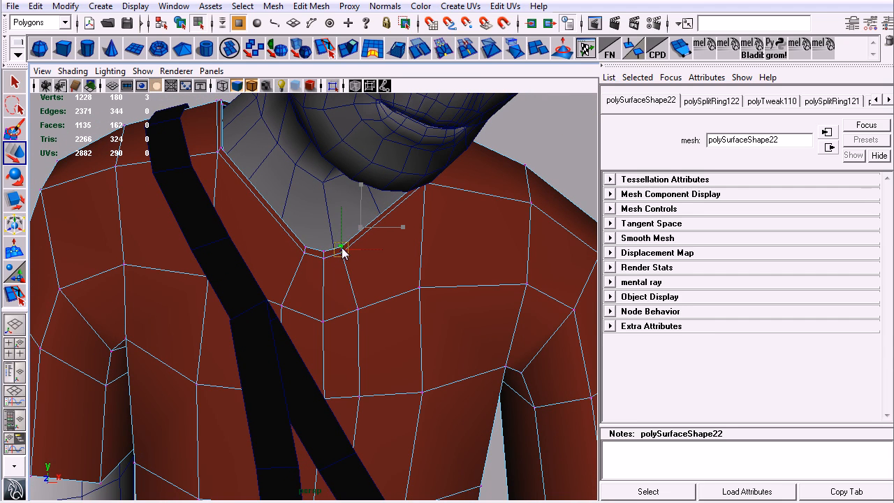
Step: Preview the reshaped neckline with smoothing and return the shirt to its unsmoothed display
alt+drag(372, 281, 302, 214)
alt+drag(331, 266, 365, 263)
key(3)
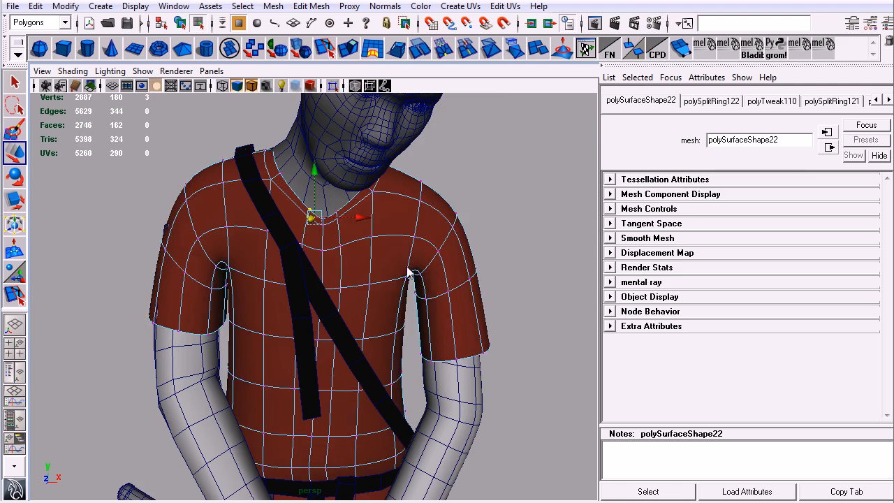
key(1)
Step: Select the three central vertices on the shirt front just above the belt and adjust their sideways position
alt+right_drag(408, 266, 369, 297)
alt+middle_drag(369, 297, 371, 267)
alt+drag(349, 294, 356, 310)
alt+right_drag(356, 311, 510, 412)
alt+middle_drag(321, 408, 342, 333)
alt+drag(392, 353, 381, 328)
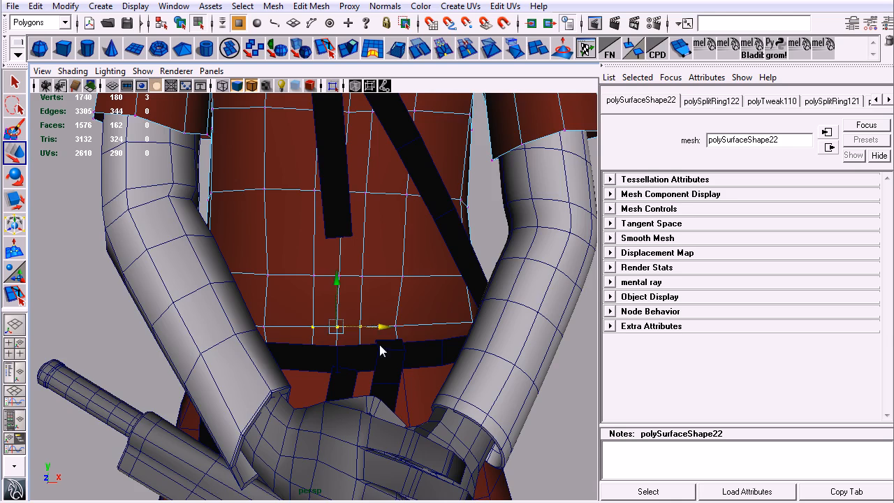
Step: Select the centre edge loop down the shirt front, between the two added loops, and delete it
key(q)
alt+right_drag(379, 344, 345, 290)
alt+middle_drag(345, 289, 366, 301)
right_drag(350, 282, 348, 308)
double_click(347, 309)
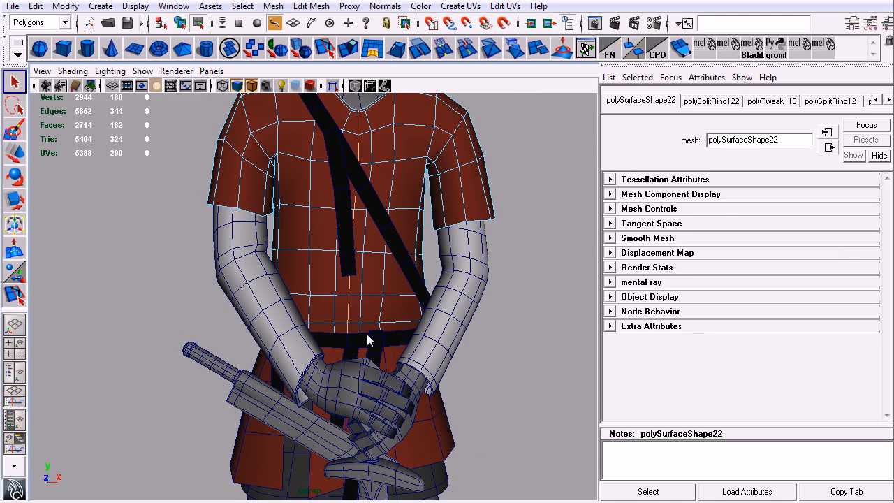
key(ctrl+Delete)
Step: Check the shirt front with smoothing on and restore the unsmoothed display
alt+right_drag(426, 270, 378, 243)
alt+middle_drag(378, 243, 364, 320)
key(3)
mouse_move(395, 270)
alt+mouse_down()
mouse_move(324, 268)
mouse_move(488, 271)
mouse_move(466, 280)
mouse_move(444, 268)
mouse_move(382, 267)
alt+mouse_up()
key(1)
alt+middle_drag(341, 272, 395, 316)
alt+drag(396, 317, 370, 307)
Step: Insert an edge loop around the short sleeve about midway between the upper arm loop and the hem
alt+right_drag(304, 339, 330, 301)
alt+middle_drag(330, 300, 349, 273)
alt+drag(339, 287, 370, 273)
alt+right_drag(369, 273, 397, 380)
alt+middle_drag(297, 336, 326, 284)
alt+drag(291, 292, 426, 318)
alt+right_drag(426, 318, 343, 283)
alt+middle_drag(343, 283, 368, 330)
alt+drag(368, 329, 349, 313)
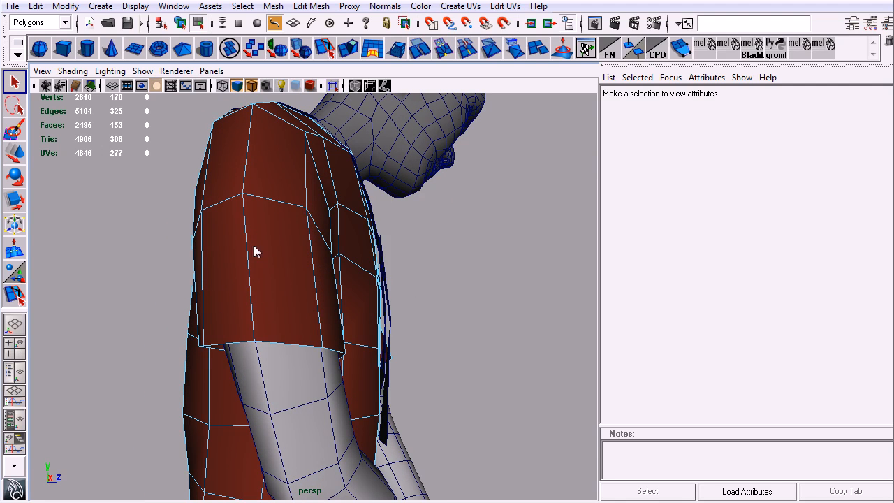
click(248, 263)
alt+drag(305, 301, 368, 237)
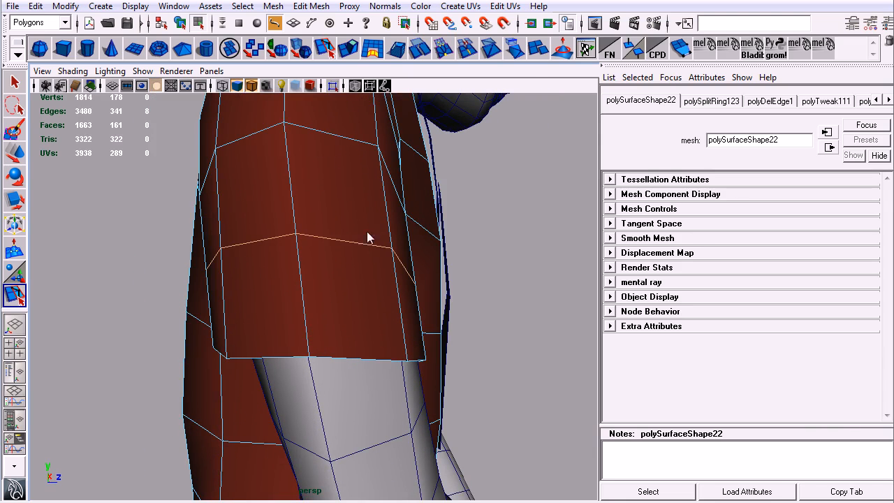
Step: With the Split Polygon tool, cut a diagonal edge from the outer mid-sleeve vertex to the hem
click(325, 47)
alt+drag(336, 321, 316, 240)
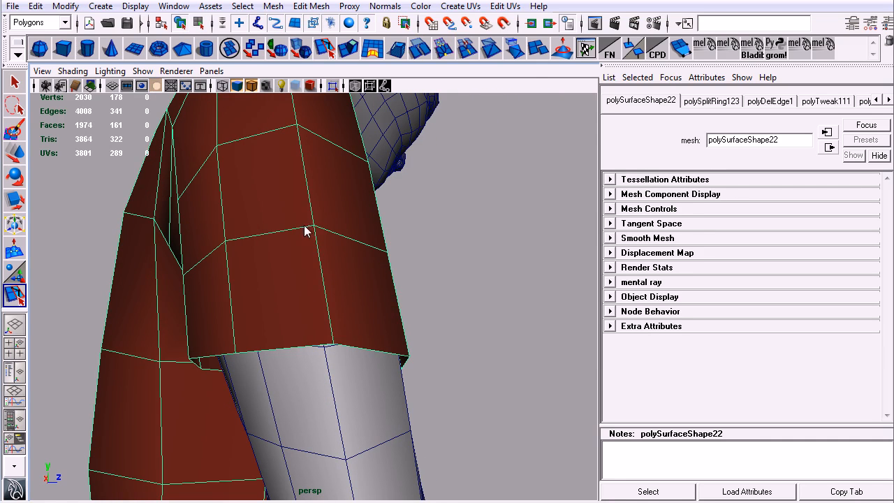
click(302, 350)
key(Return)
Step: Cut a second diagonal edge from the same sleeve vertex to the hem, across the vertical edge
alt+drag(373, 292, 302, 235)
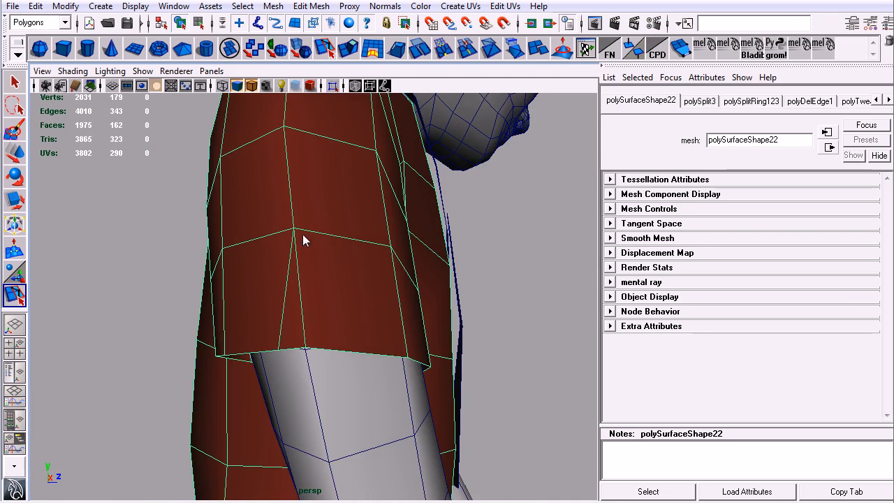
click(294, 229)
alt+drag(345, 348, 312, 334)
click(314, 337)
key(Return)
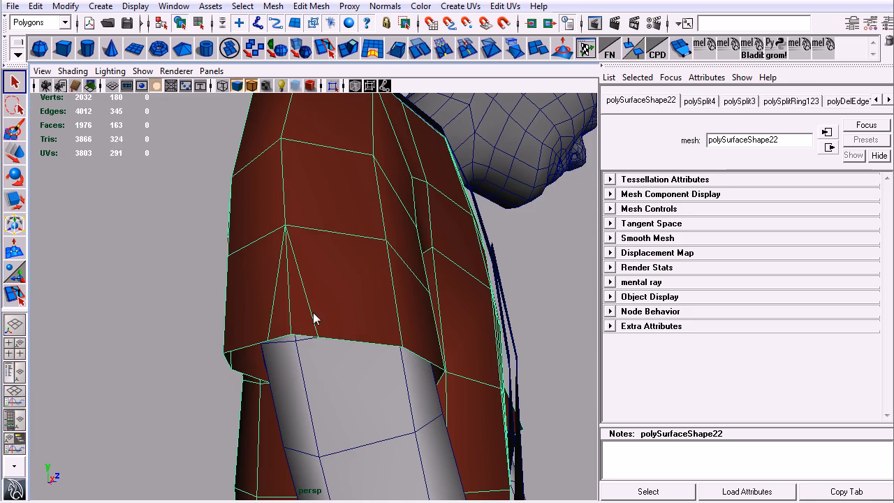
Step: Delete the two triangular faces between the diagonal cuts to open a slit in the sleeve hem
right_drag(326, 300, 319, 338)
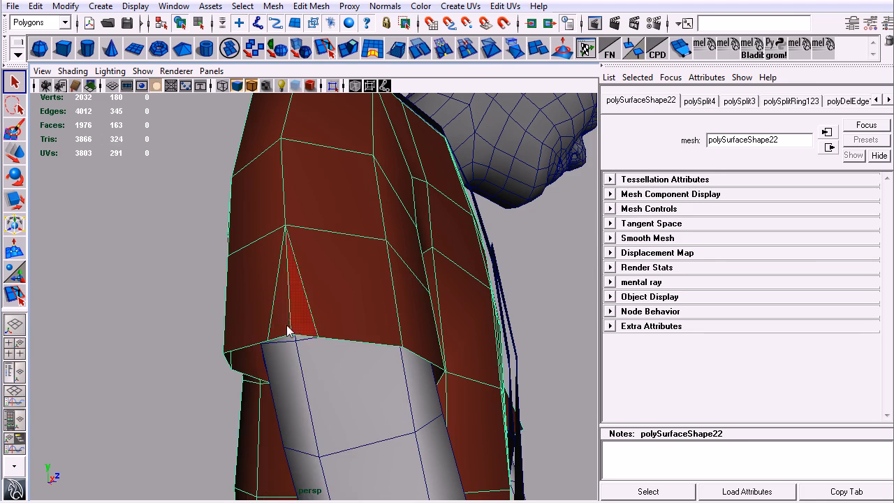
shift+click(300, 327)
alt+drag(301, 327, 304, 401)
key(w)
click(305, 401)
Step: Select the border edges around the sleeve hem and slit and extrude them with a local Z translation of -0.146
alt+drag(319, 280, 372, 330)
right_drag(376, 321, 379, 292)
double_click(342, 347)
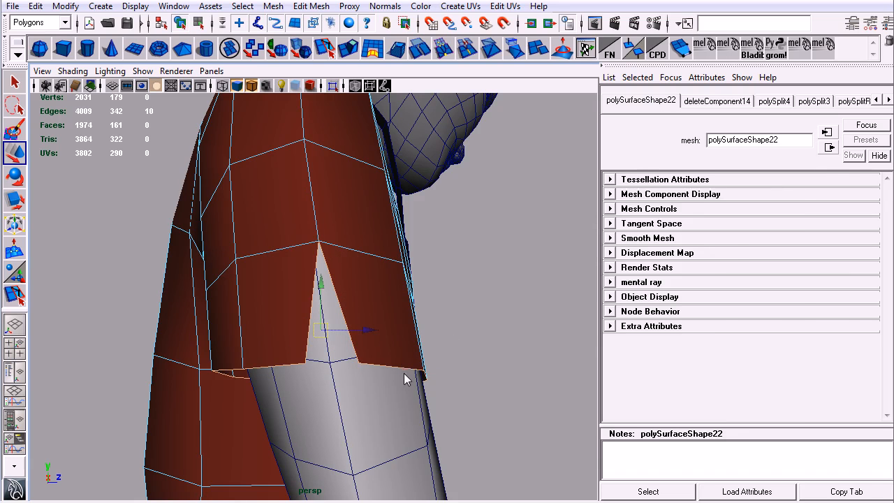
key(ctrl+e)
alt+drag(404, 377, 370, 290)
alt+drag(358, 323, 398, 350)
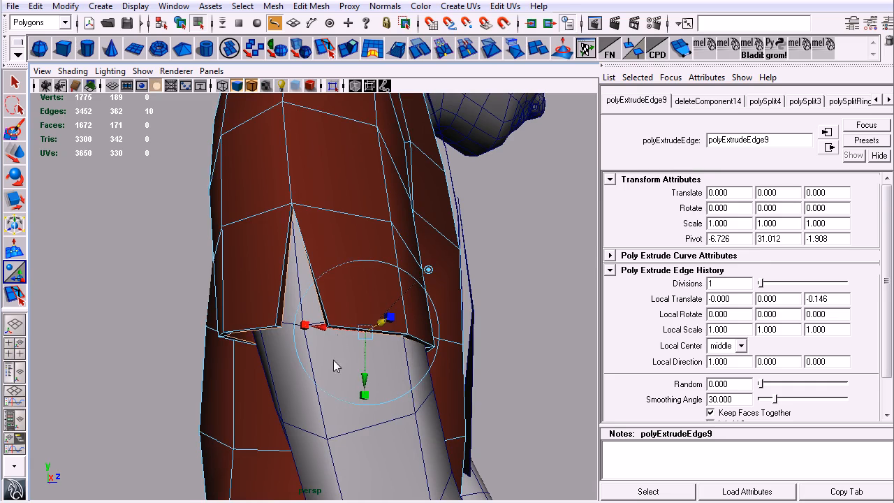
Step: Insert a supporting edge loop around the sleeve just above the slit hem and return to object mode
key(y)
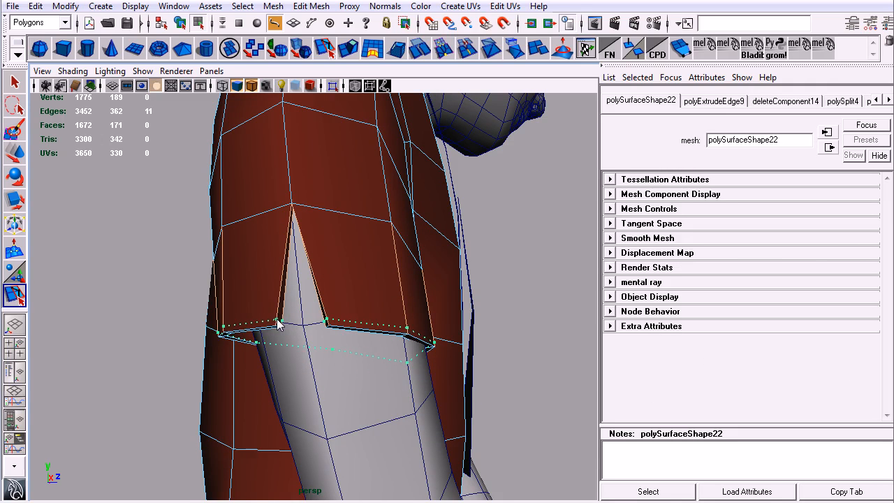
click(277, 318)
alt+drag(335, 370, 365, 352)
alt+right_drag(365, 352, 371, 354)
alt+drag(369, 352, 321, 327)
key(1)
alt+drag(356, 298, 309, 308)
alt+right_drag(309, 307, 366, 351)
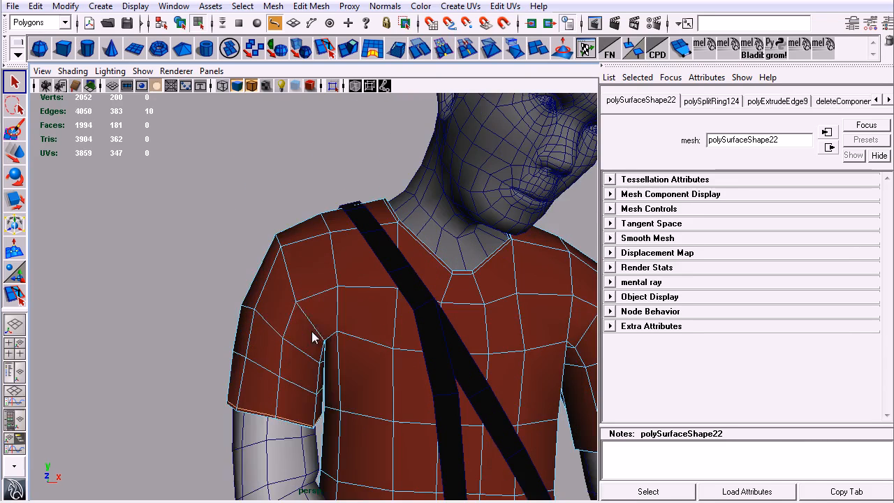
key(F8)
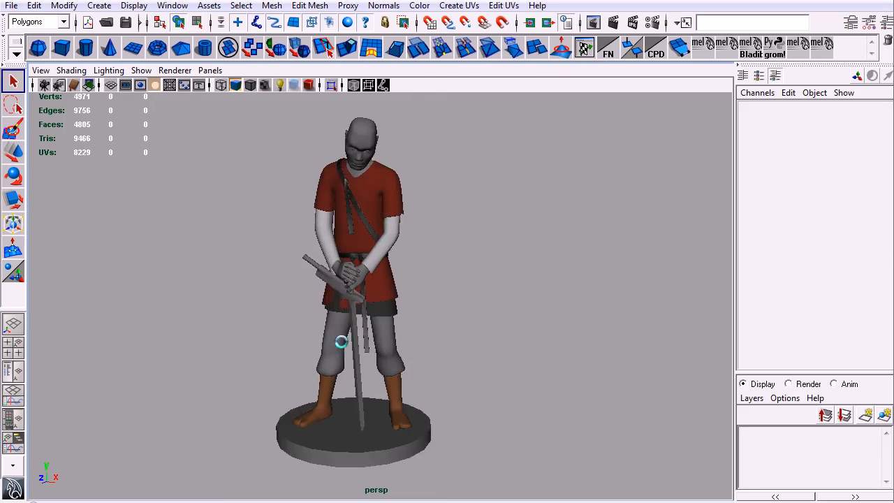
Step: Inspect the whole figure and the clasped hands, isolating the upper hand mesh to examine its shape
alt+drag(422, 295, 339, 237)
alt+drag(397, 375, 529, 269)
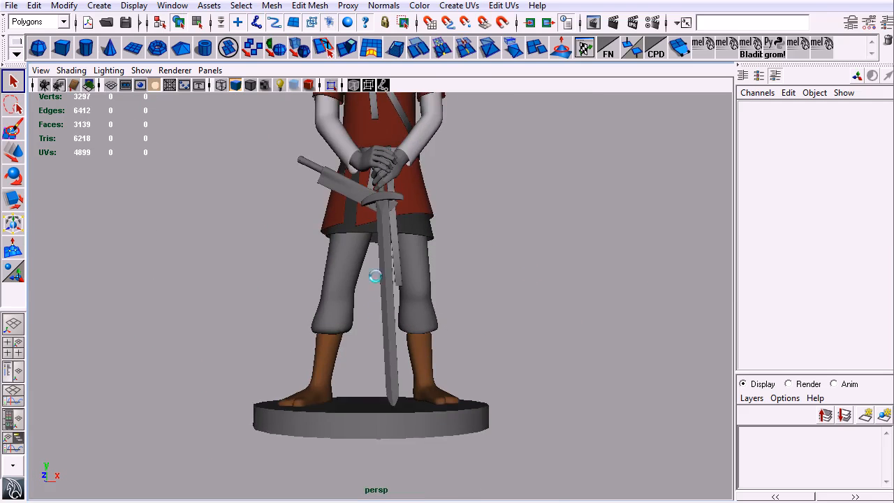
alt+middle_drag(376, 276, 430, 391)
alt+right_drag(431, 391, 503, 350)
click(428, 294)
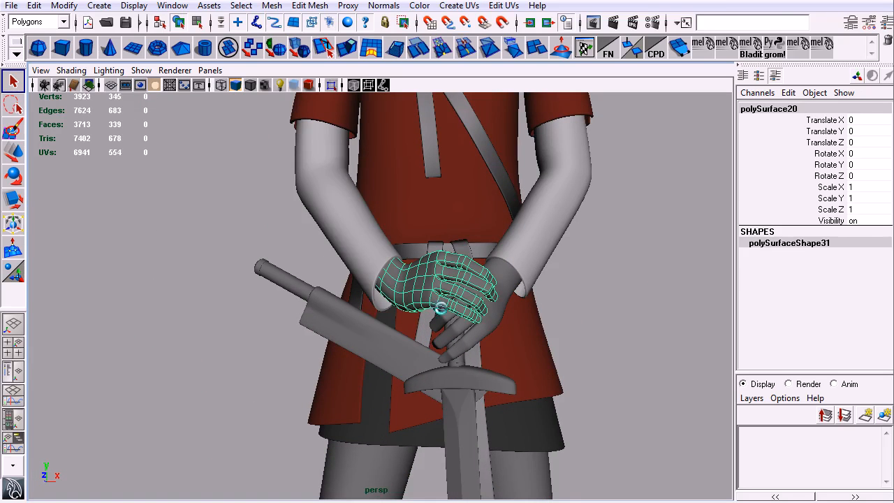
key(shift+i)
alt+right_drag(451, 317, 662, 405)
alt+middle_drag(495, 300, 397, 329)
alt+drag(397, 329, 433, 271)
click(578, 324)
alt+drag(474, 315, 405, 259)
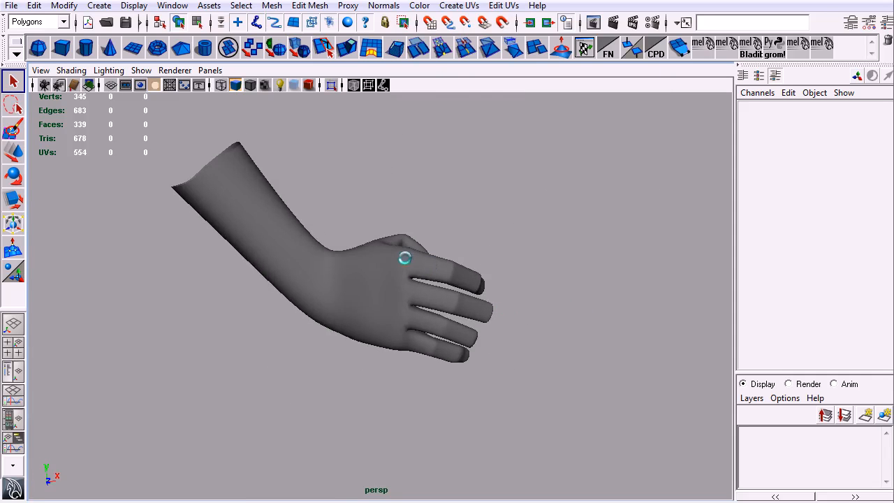
mouse_move(406, 304)
alt+mouse_down()
mouse_move(447, 293)
mouse_move(390, 299)
alt+mouse_up()
alt+drag(414, 329, 475, 370)
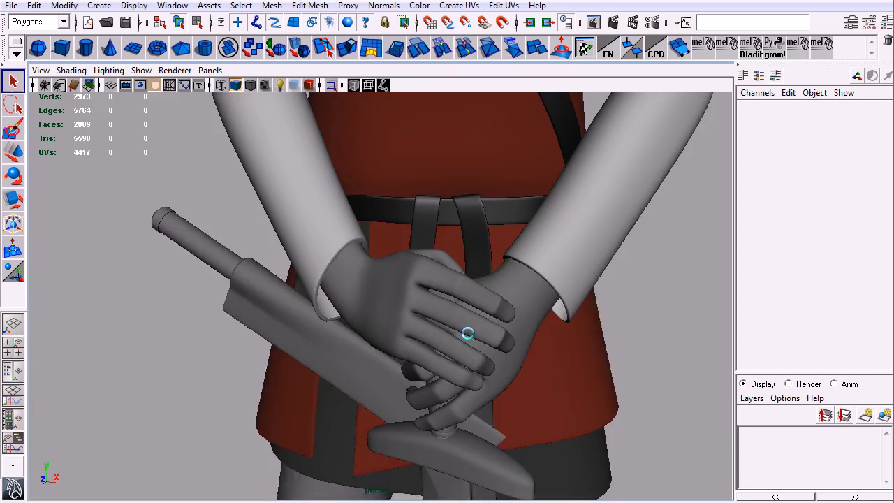
mouse_move(471, 329)
alt+mouse_down()
mouse_move(513, 289)
mouse_move(340, 329)
mouse_move(461, 326)
alt+mouse_up()
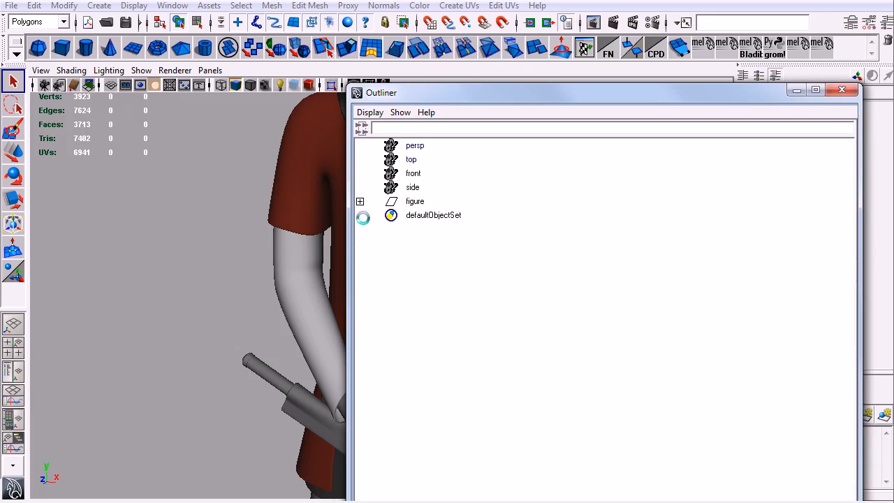
Step: Expand the figure group in the Outliner and review the cloths, belts and sword groups on the model
click(361, 201)
click(428, 216)
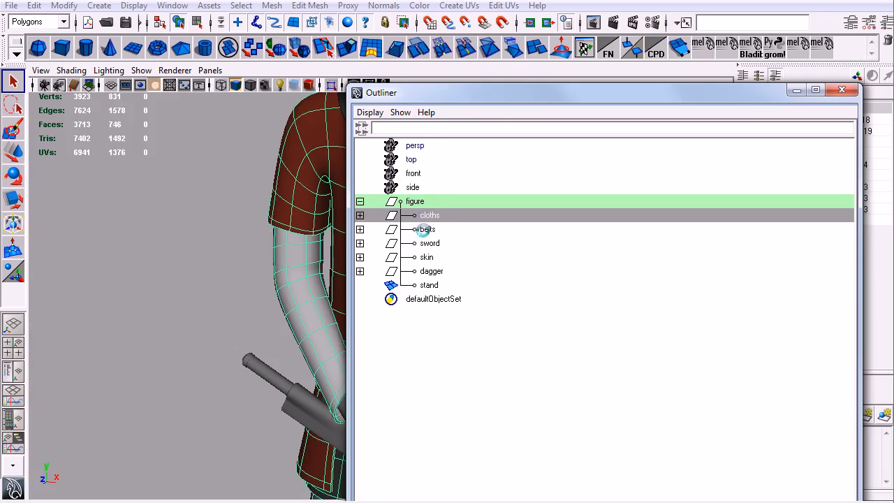
drag(462, 94, 643, 83)
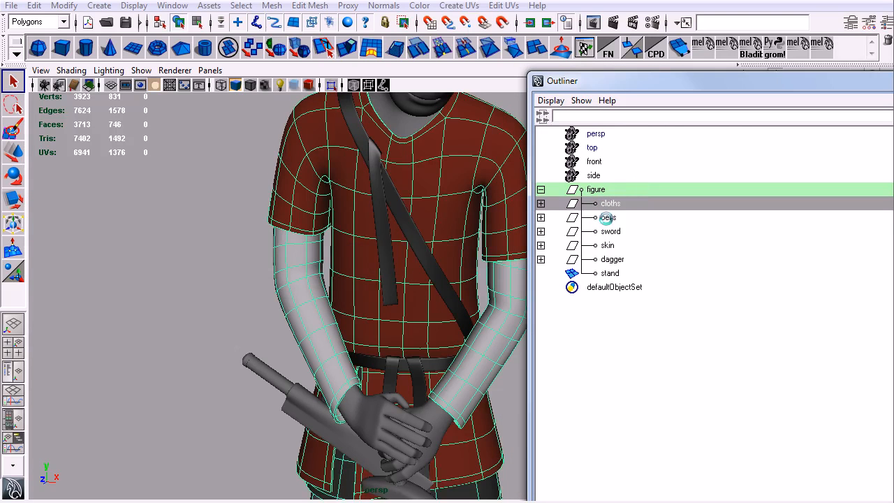
click(606, 218)
click(611, 232)
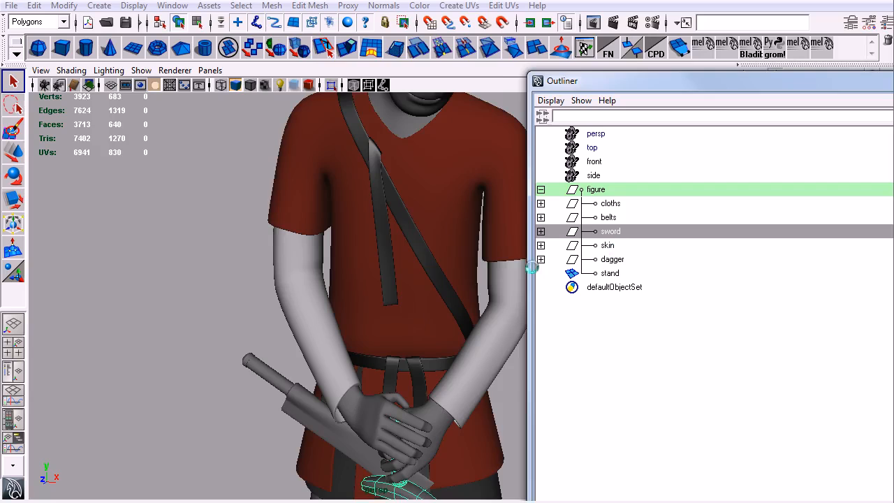
key(f)
mouse_move(348, 228)
alt+mouse_down()
mouse_move(383, 204)
mouse_move(362, 224)
alt+mouse_up()
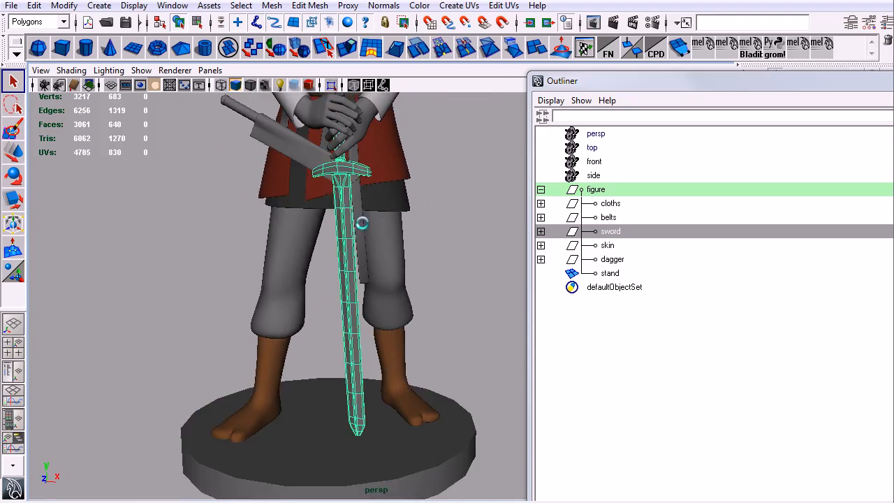
Step: Review the stand mesh and the dagger group of the figure hierarchy on the model
click(610, 273)
key(f)
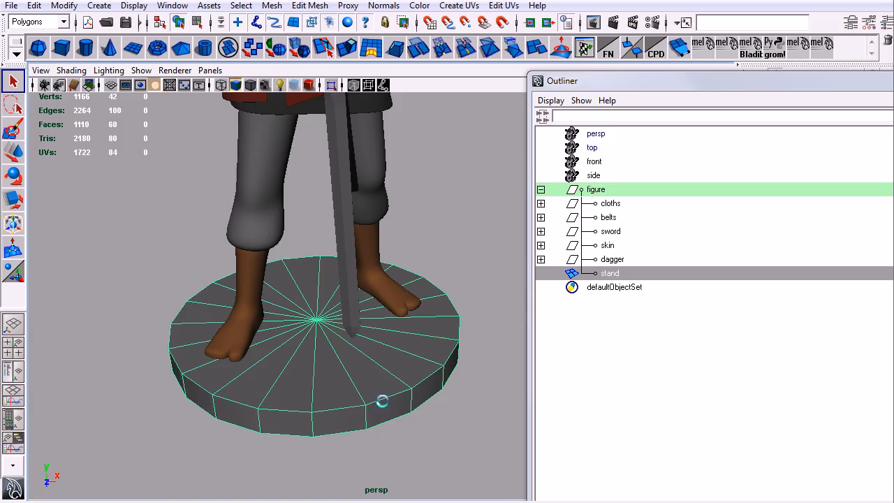
alt+middle_drag(390, 376, 379, 439)
alt+middle_drag(410, 280, 423, 403)
alt+right_drag(424, 403, 345, 433)
alt+drag(345, 432, 636, 269)
click(593, 259)
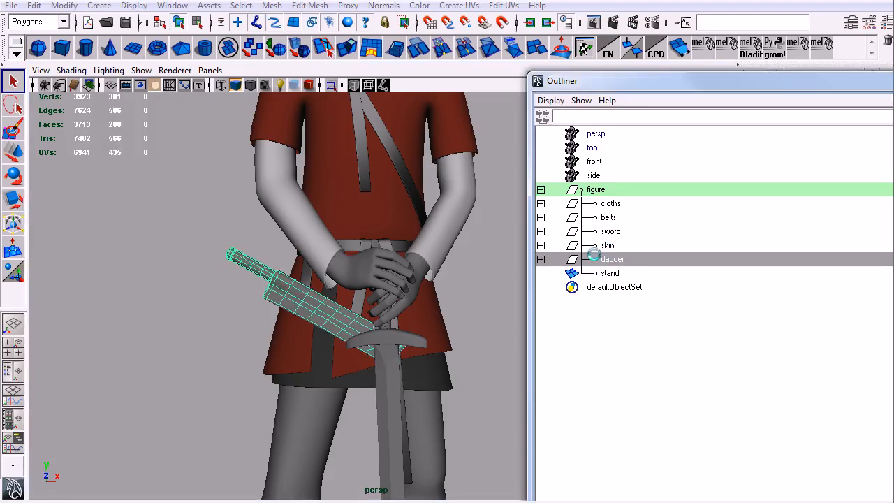
alt+right_drag(343, 340, 423, 351)
alt+drag(423, 350, 372, 316)
alt+right_drag(372, 316, 353, 354)
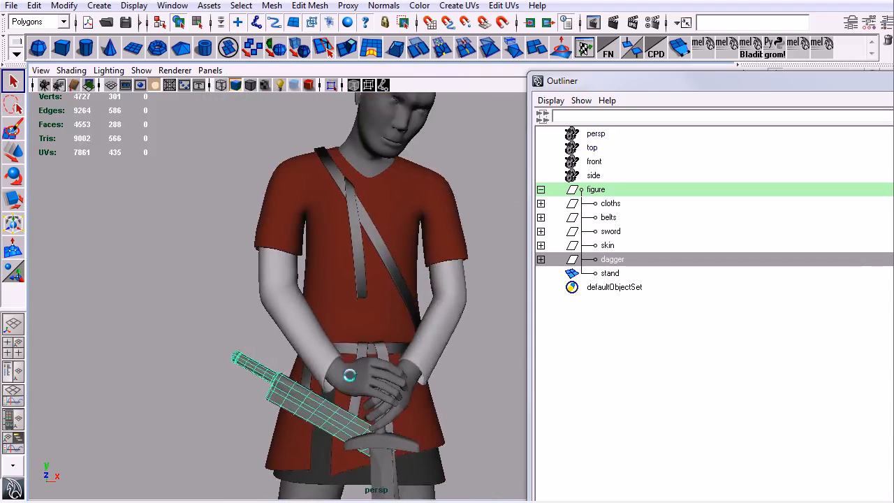
alt+middle_drag(353, 354, 348, 355)
alt+drag(347, 355, 308, 309)
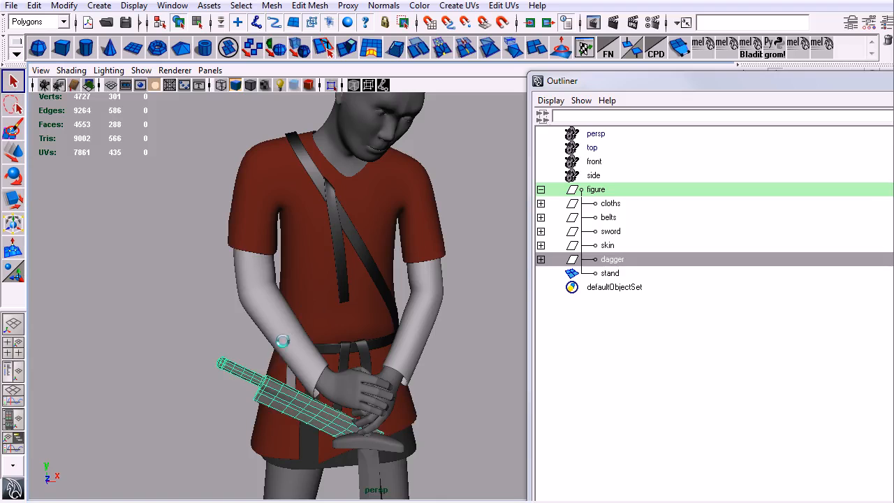
Step: Select both light-coloured lower sleeve meshes on the figure's arms
click(293, 349)
shift+click(412, 342)
alt+drag(412, 342, 355, 306)
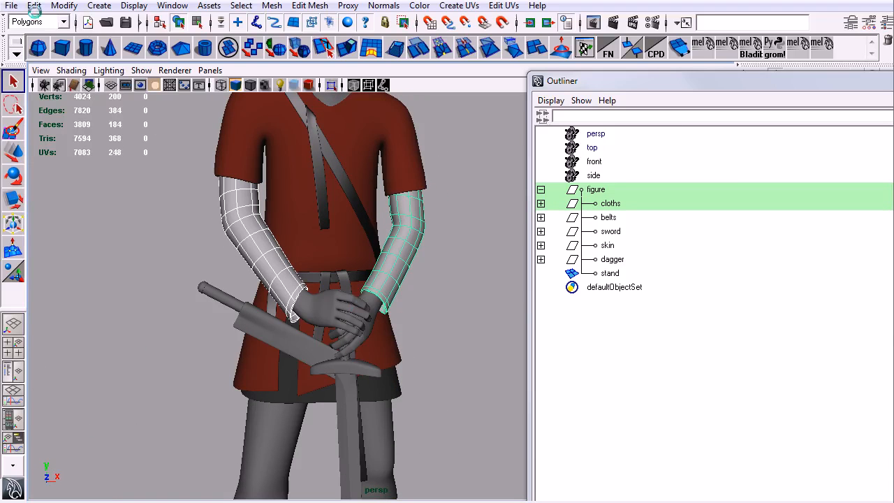
click(12, 5)
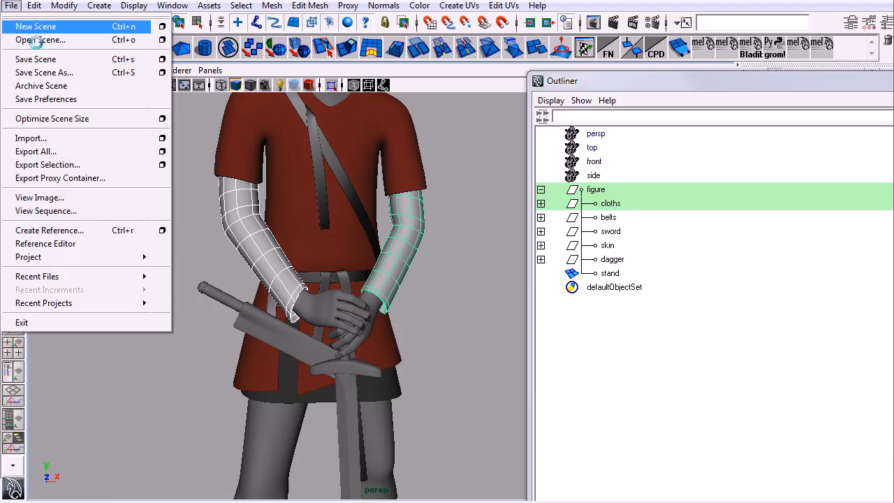
click(55, 165)
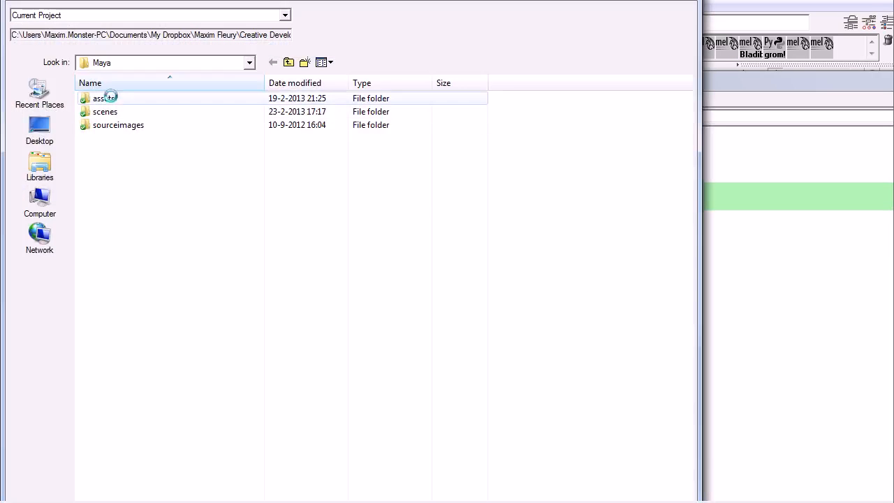
double_click(105, 99)
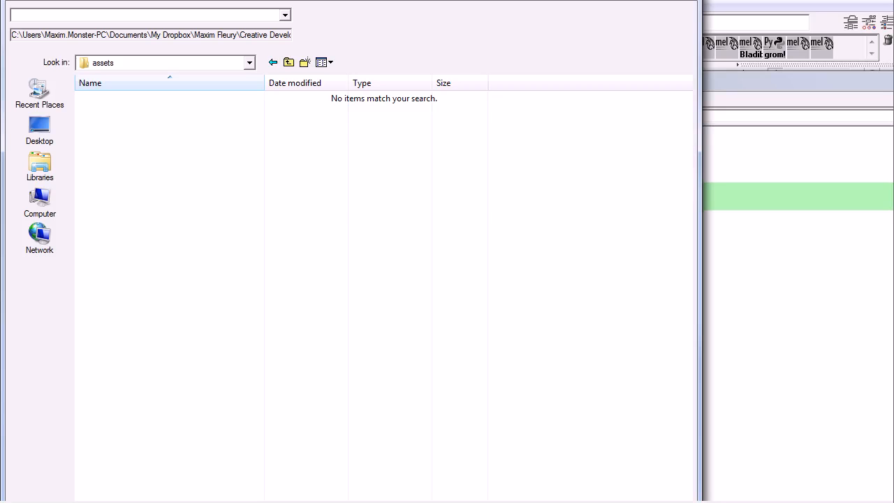
key(Return)
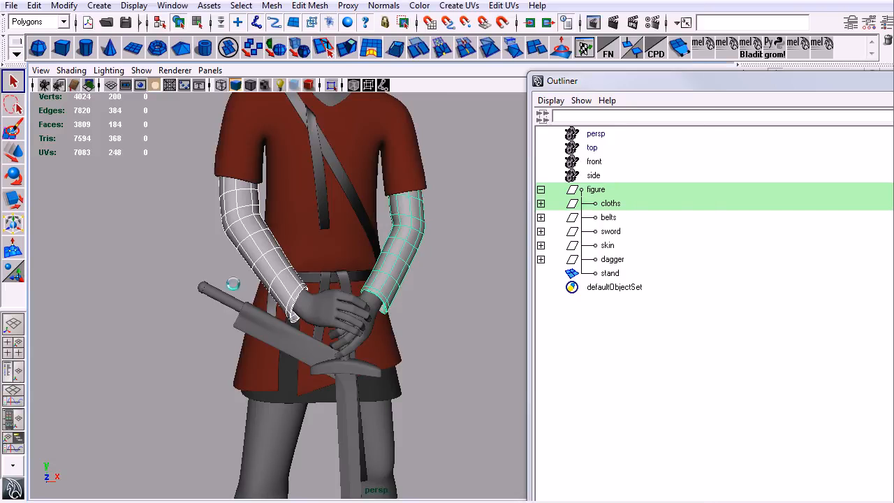
Step: Load the objExport.mll plug-in with the Plug-in Manager
click(168, 6)
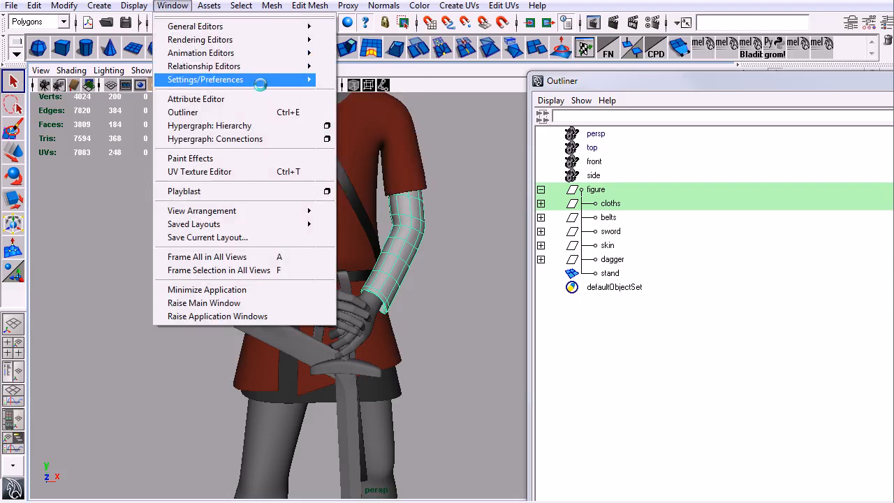
mouse_move(260, 80)
click(364, 204)
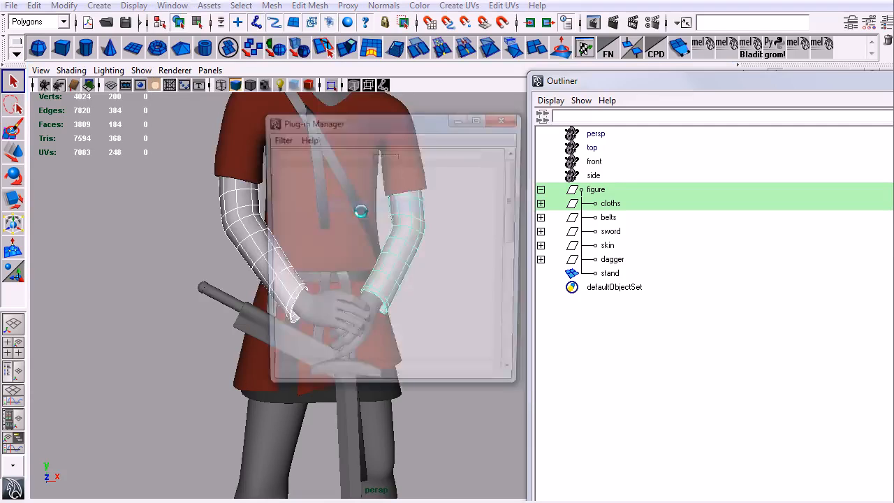
drag(507, 211, 501, 277)
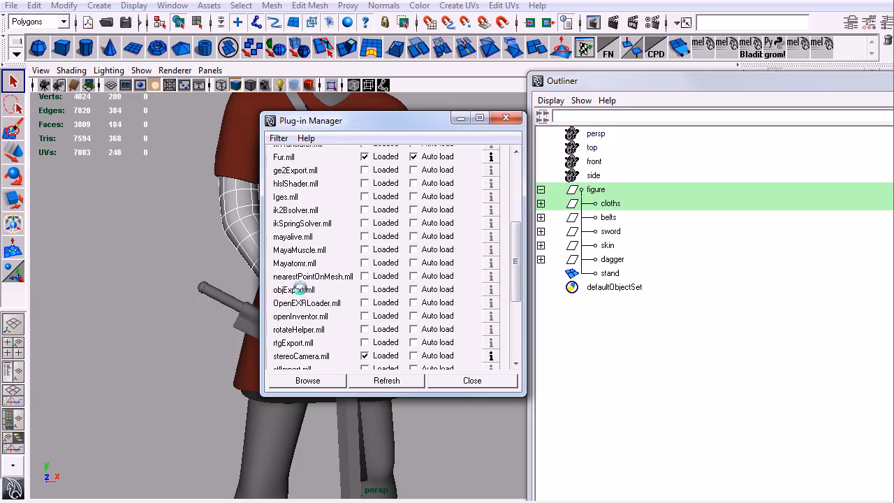
click(471, 382)
Step: Export the selected sleeves as shirtsleeves.obj into the project's assets folder
click(12, 5)
click(133, 168)
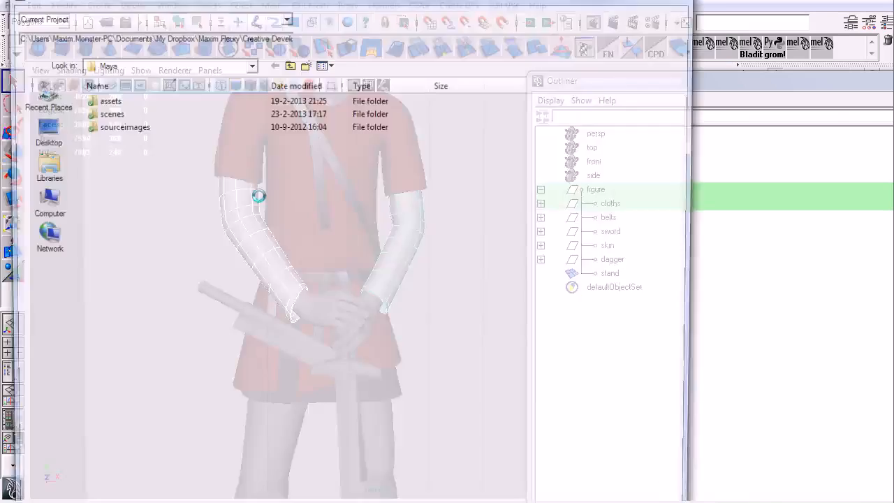
double_click(104, 96)
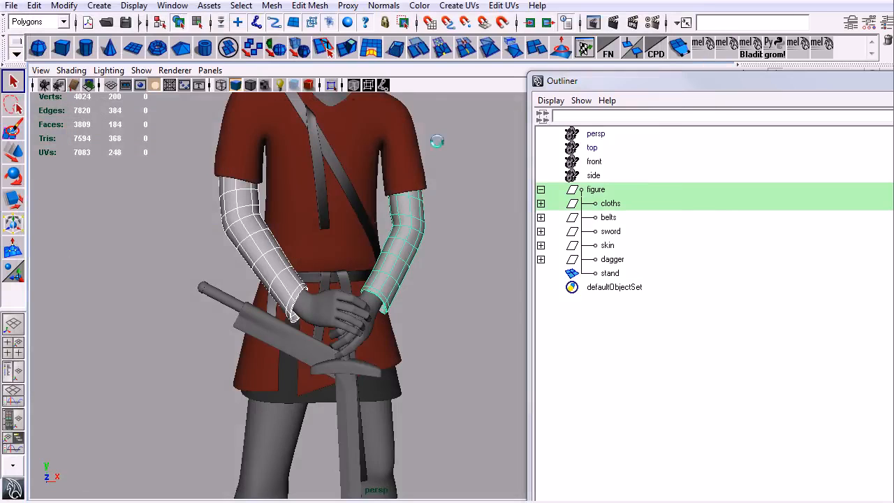
Step: Select the red shirt's upper mesh together with its lower skirt mesh
click(361, 149)
alt+drag(415, 354, 389, 355)
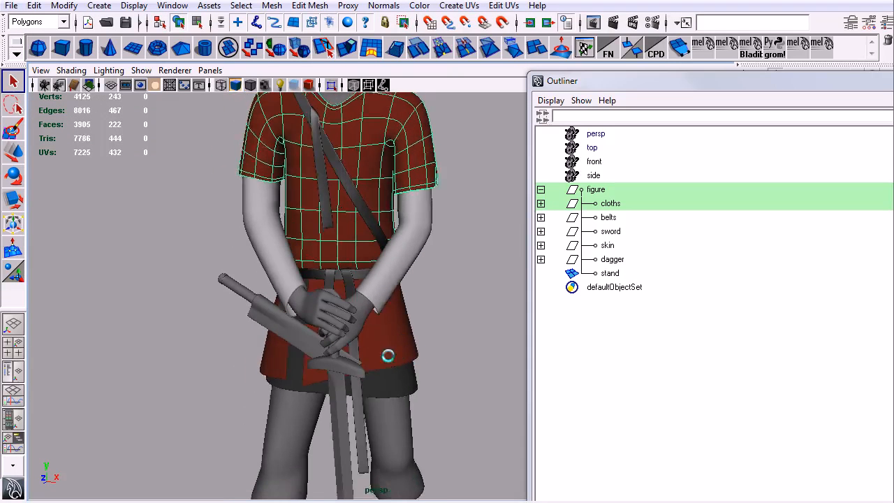
shift+click(396, 346)
Step: Examine the waist area where the shirt's upper and lower meshes meet, in shaded and wireframe display
alt+middle_drag(409, 273, 382, 327)
alt+drag(373, 298, 274, 355)
alt+right_drag(274, 354, 463, 293)
alt+drag(464, 293, 325, 257)
alt+middle_drag(426, 356, 266, 290)
alt+right_drag(266, 290, 586, 363)
alt+middle_drag(478, 262, 401, 278)
alt+drag(401, 278, 348, 349)
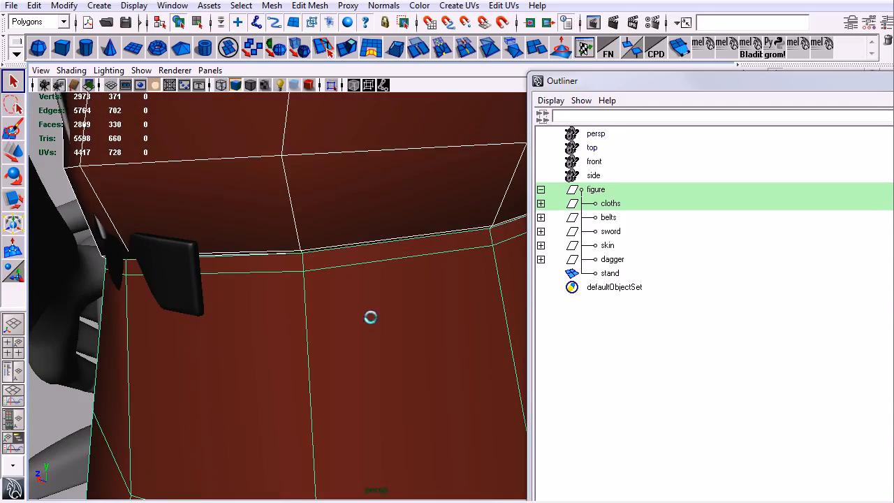
key(4)
alt+drag(370, 318, 399, 225)
alt+middle_drag(399, 225, 273, 391)
alt+right_drag(273, 392, 582, 412)
alt+drag(422, 342, 251, 217)
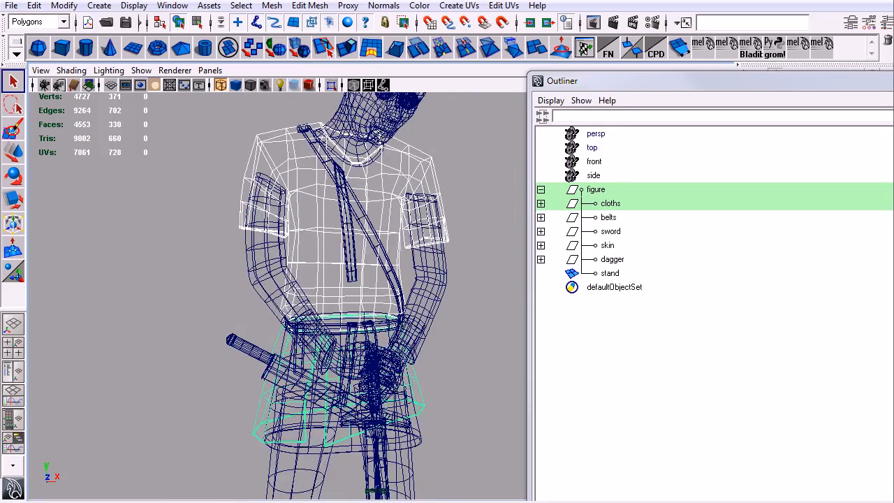
key(5)
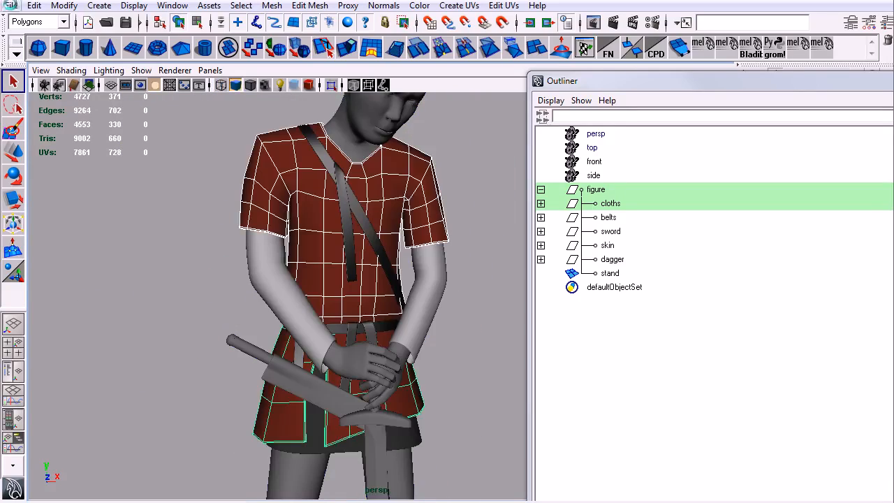
Step: Export the two selected shirt meshes as shirt.obj into the project's assets folder
click(10, 6)
click(32, 148)
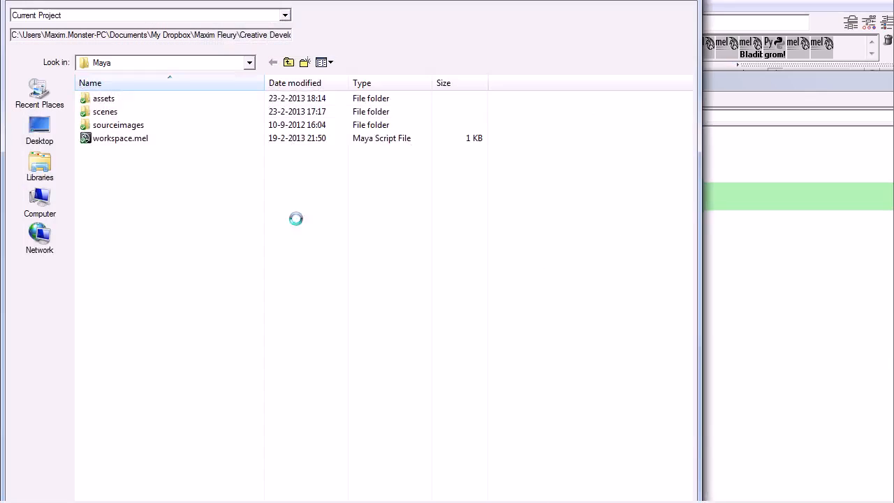
double_click(101, 98)
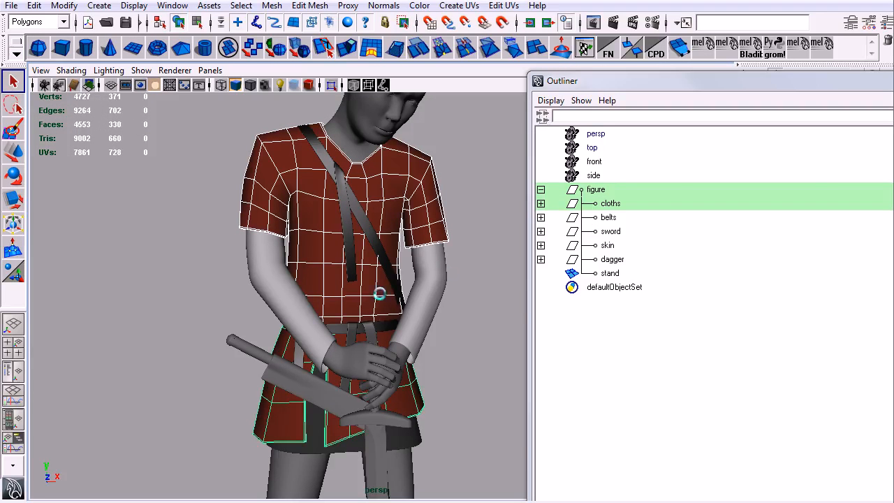
Step: Select the figure's upper clasped hand mesh and start exporting the selection to the assets folder
alt+middle_drag(386, 318, 359, 339)
alt+right_drag(359, 340, 393, 326)
alt+middle_drag(393, 326, 382, 352)
alt+right_drag(382, 351, 358, 349)
alt+middle_drag(358, 349, 362, 363)
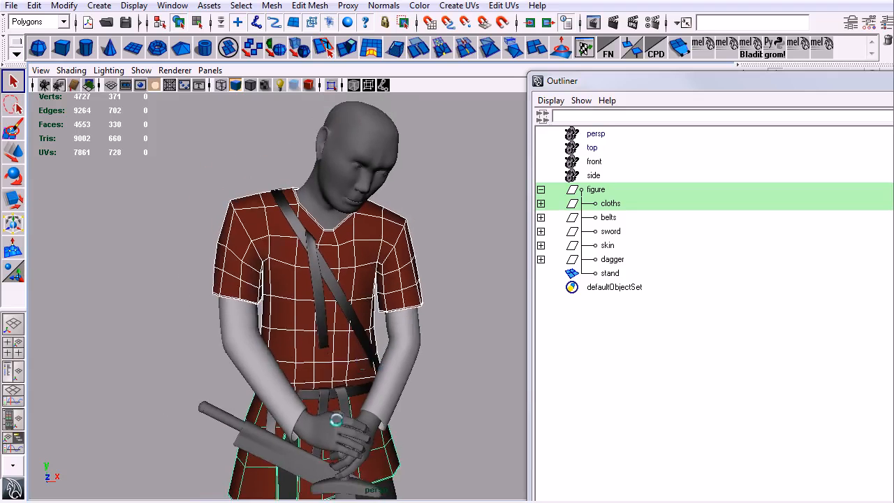
click(327, 442)
click(11, 6)
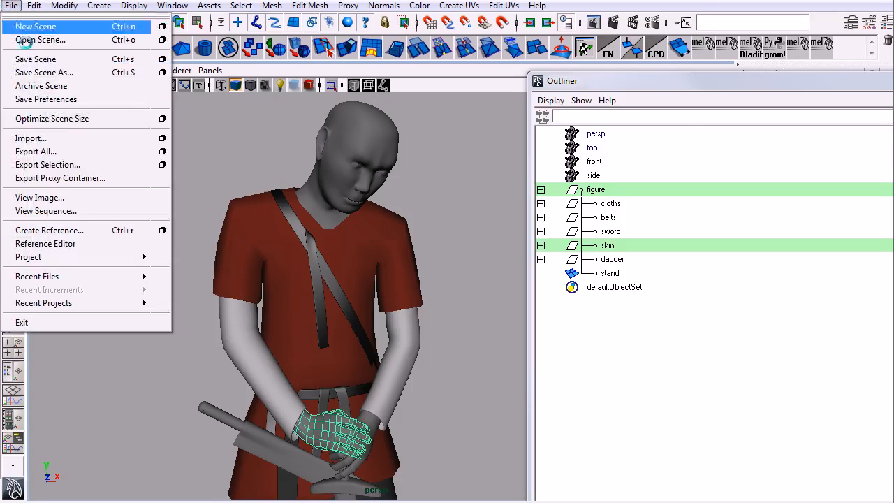
click(35, 164)
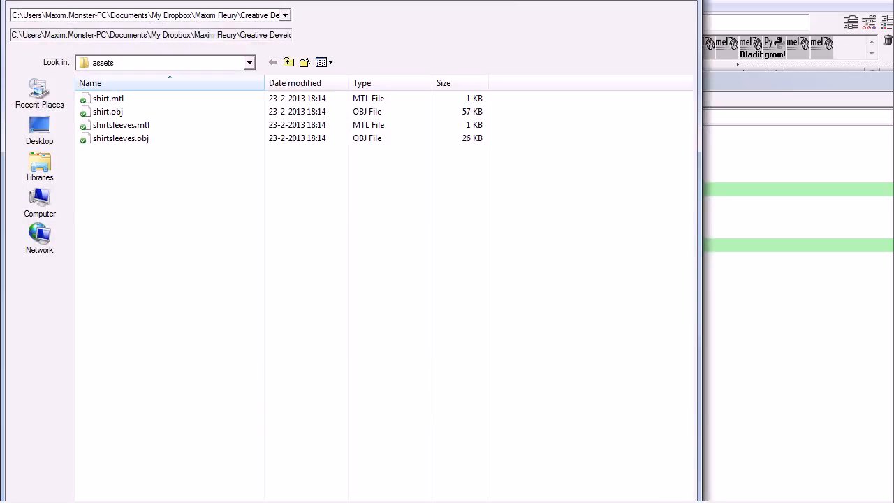